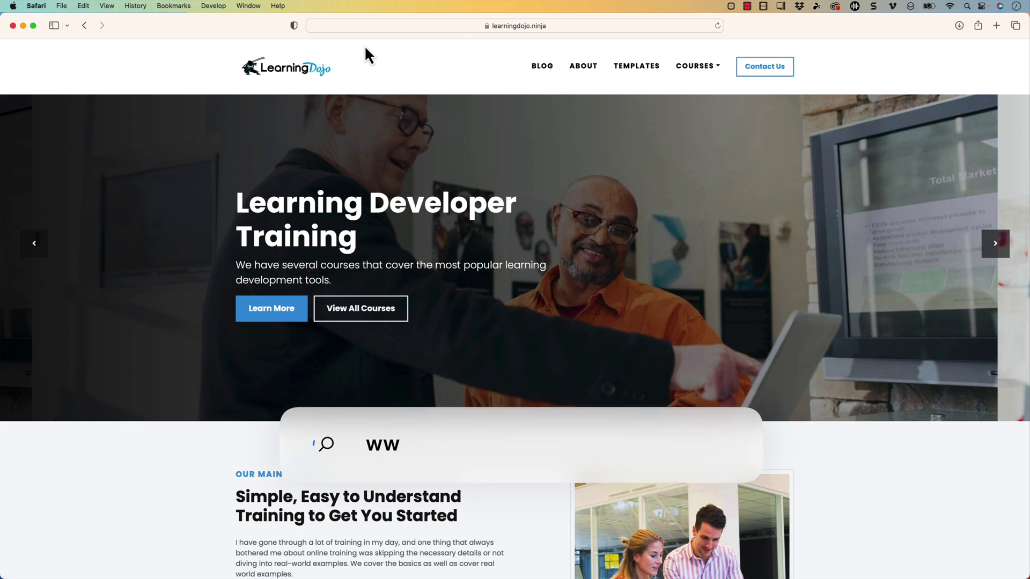
Step: Scroll through the Learning Dojo blog, then browse the Templates page listing
left_click(475, 69)
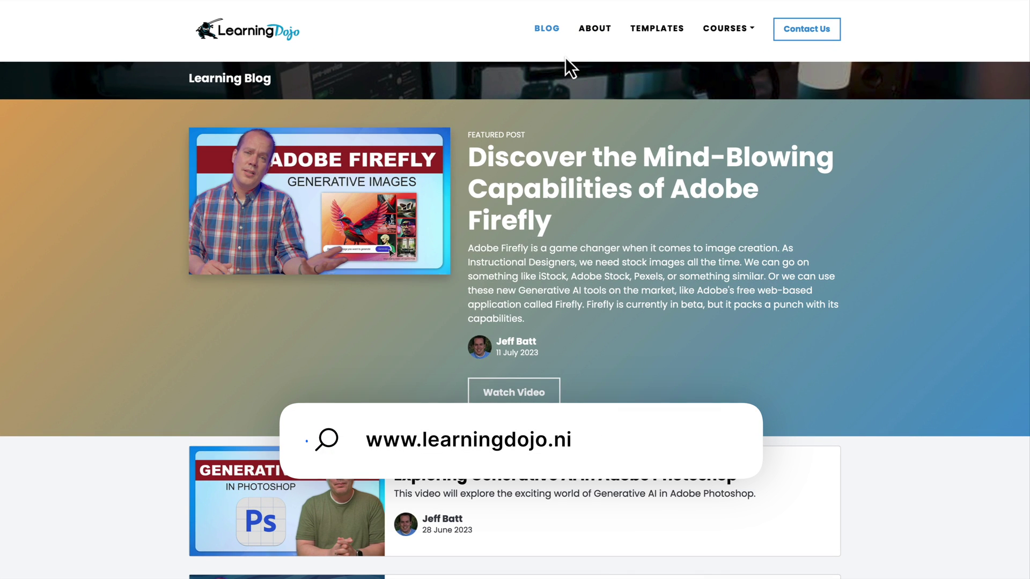
scroll(566, 57, "down", 2)
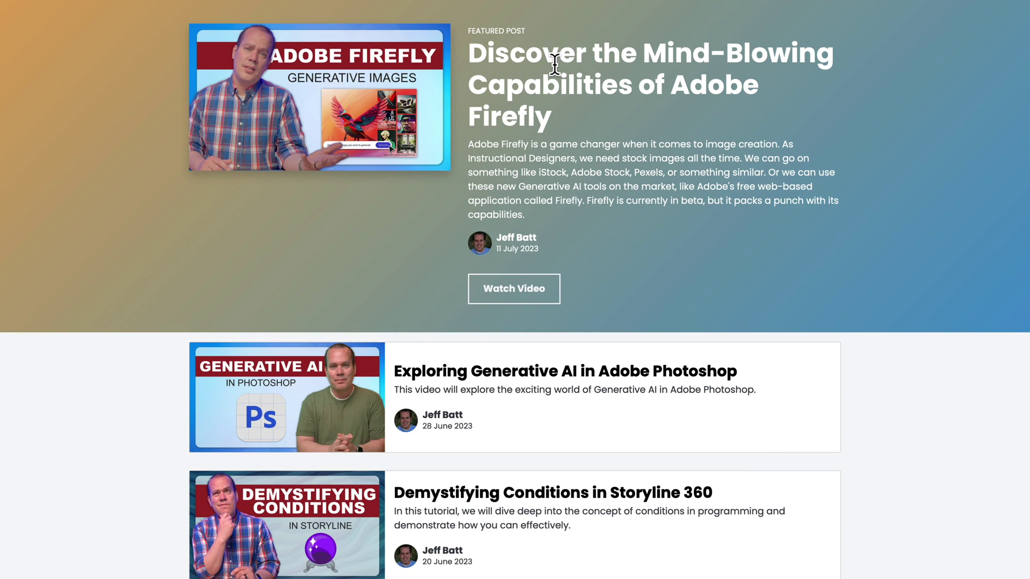
scroll(570, 95, "up", 2)
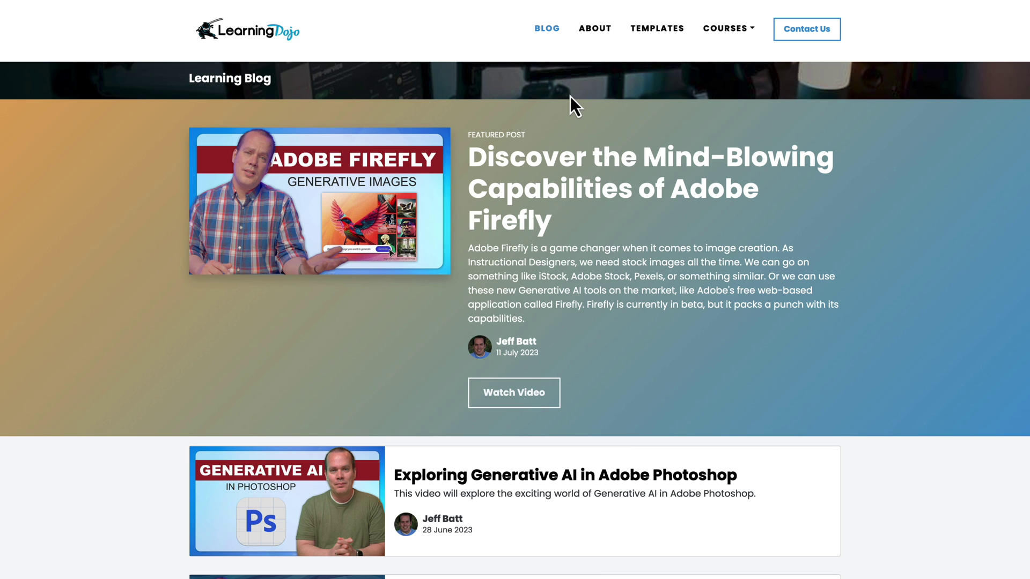
left_click(664, 28)
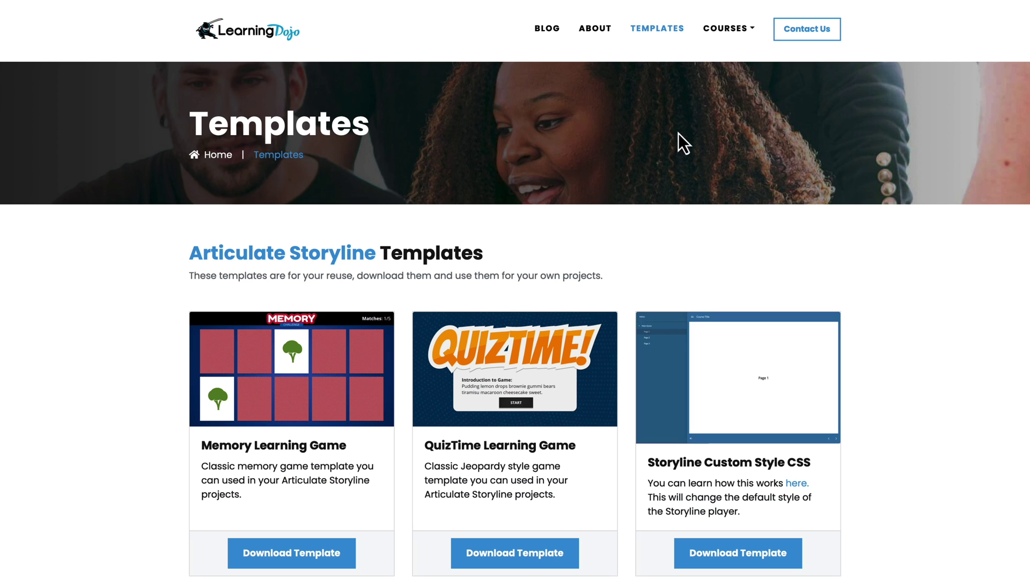
scroll(674, 121, "down", 2)
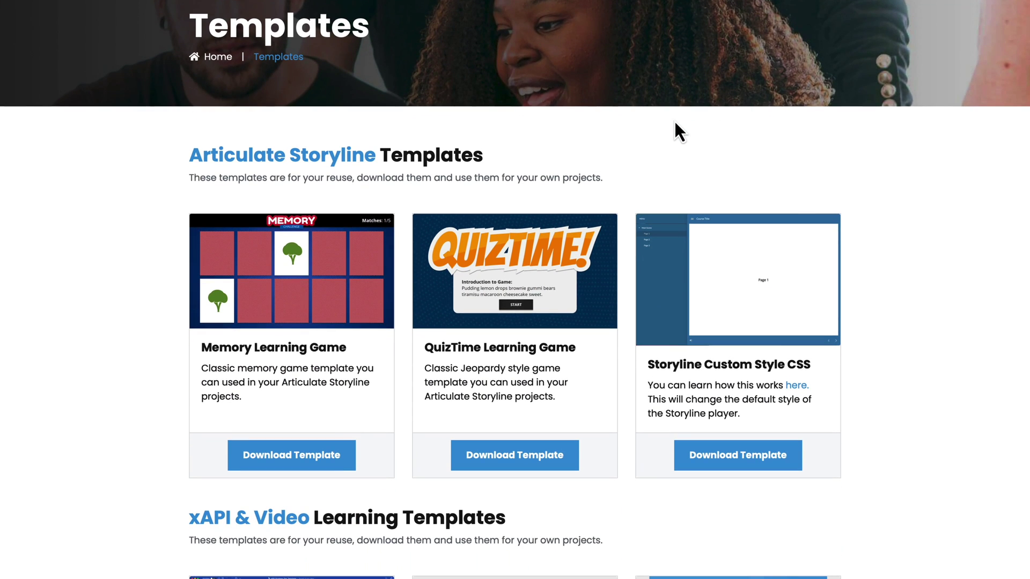
scroll(675, 123, "down", 4)
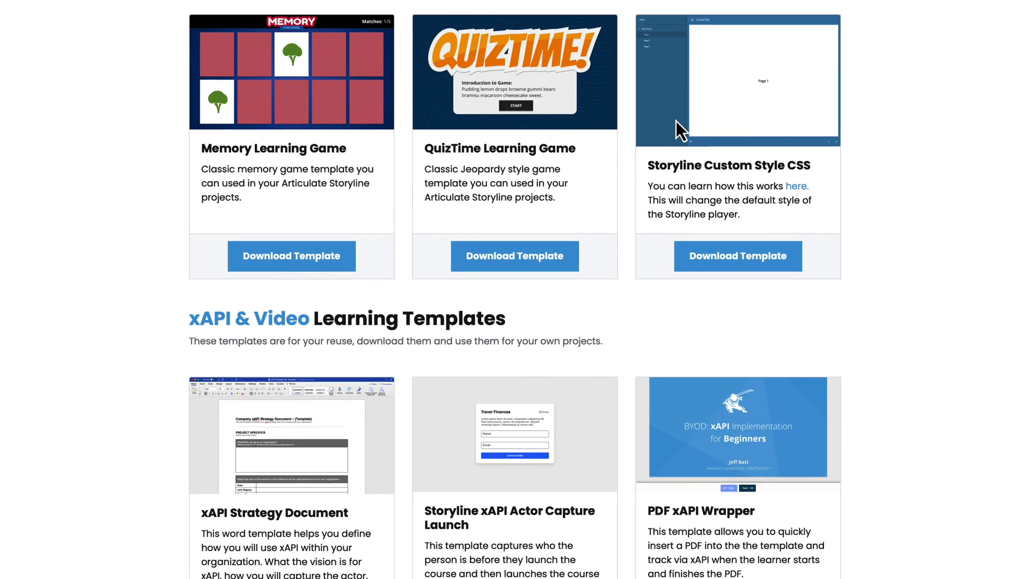
scroll(676, 121, "up", 6)
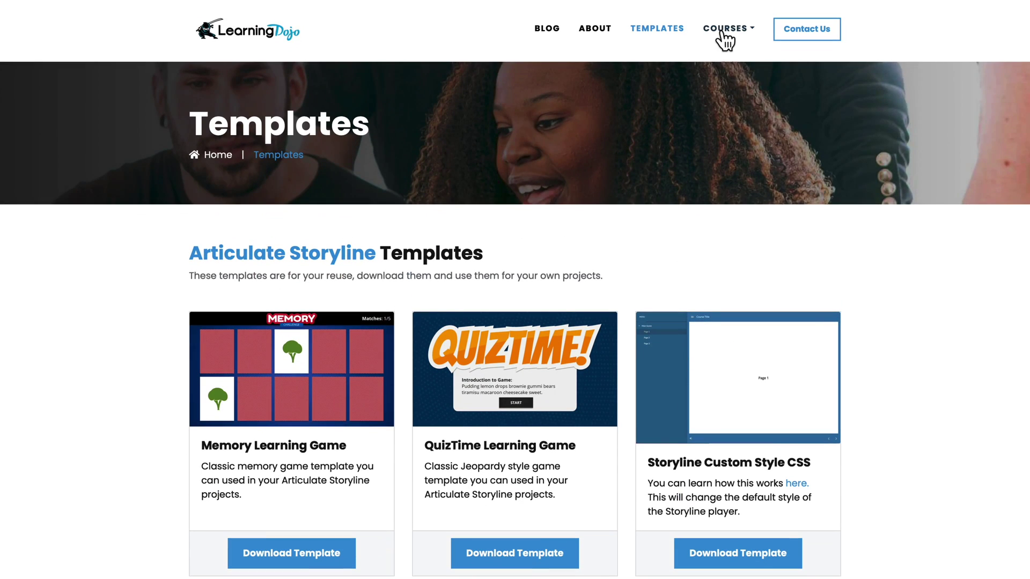
Step: Open the COURSES menu to show the list of Learning Dojo courses
left_click(723, 32)
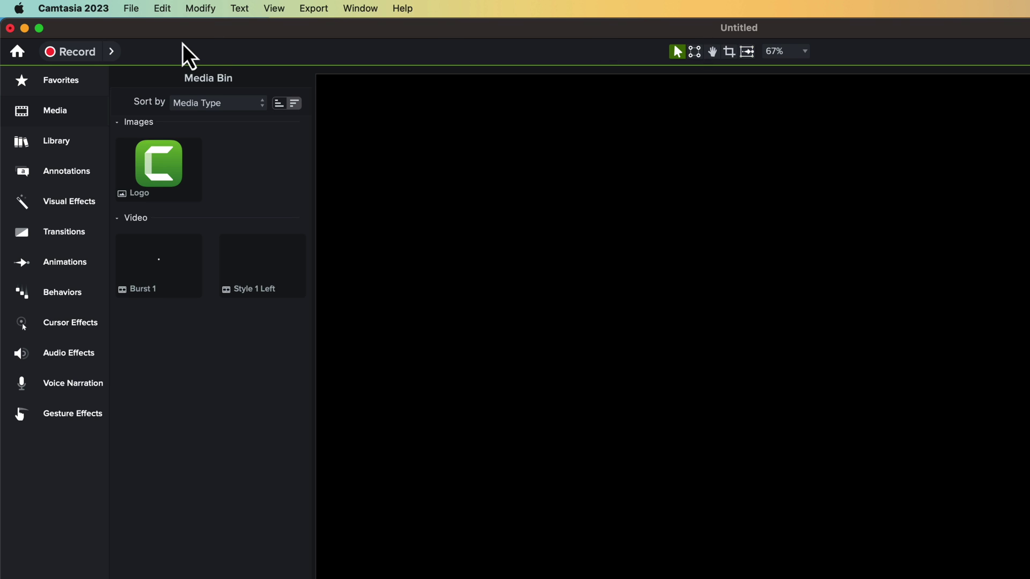
Step: After checking the File menu, open Theme Manager via Camtasia 2023 > Manage Themes
left_click(121, 8)
left_click(130, 11)
left_click(89, 8)
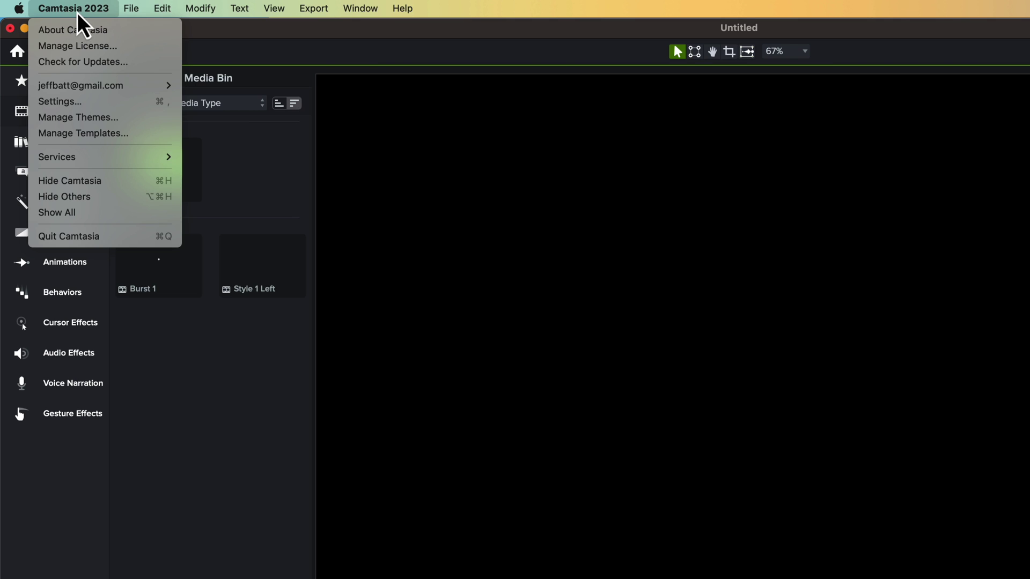
left_click(530, 283)
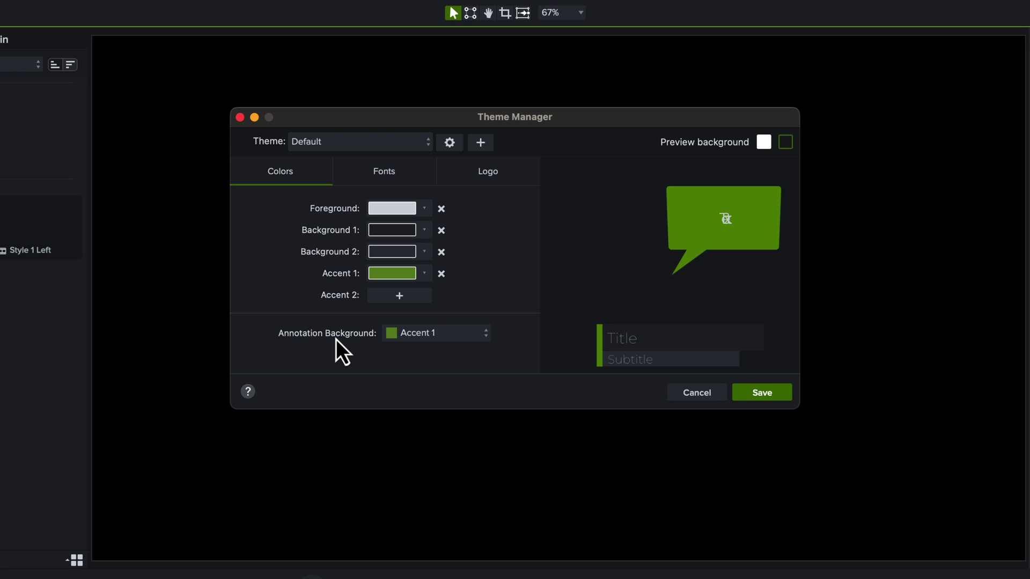
Step: Look over the Default theme's Fonts and Logo settings, returning to Colors
left_click(381, 175)
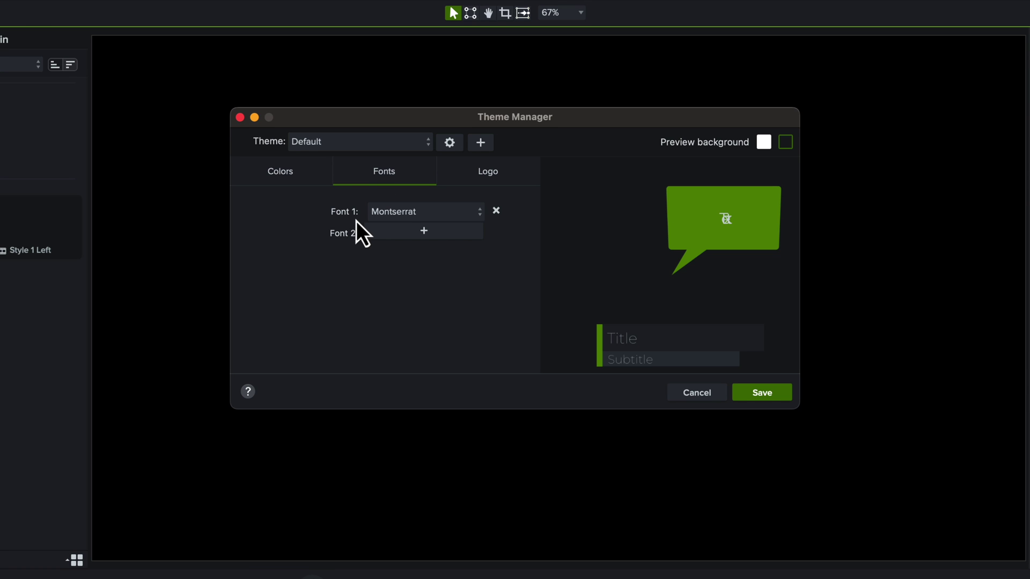
left_click(488, 174)
left_click(293, 177)
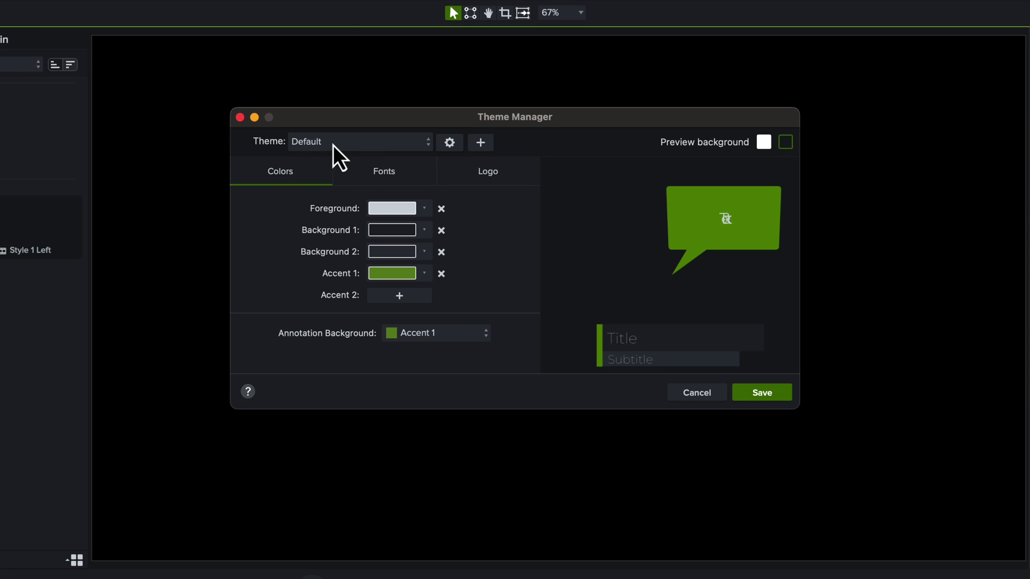
Step: Check the list of available themes and the theme management options, then dismiss them
left_click(291, 143)
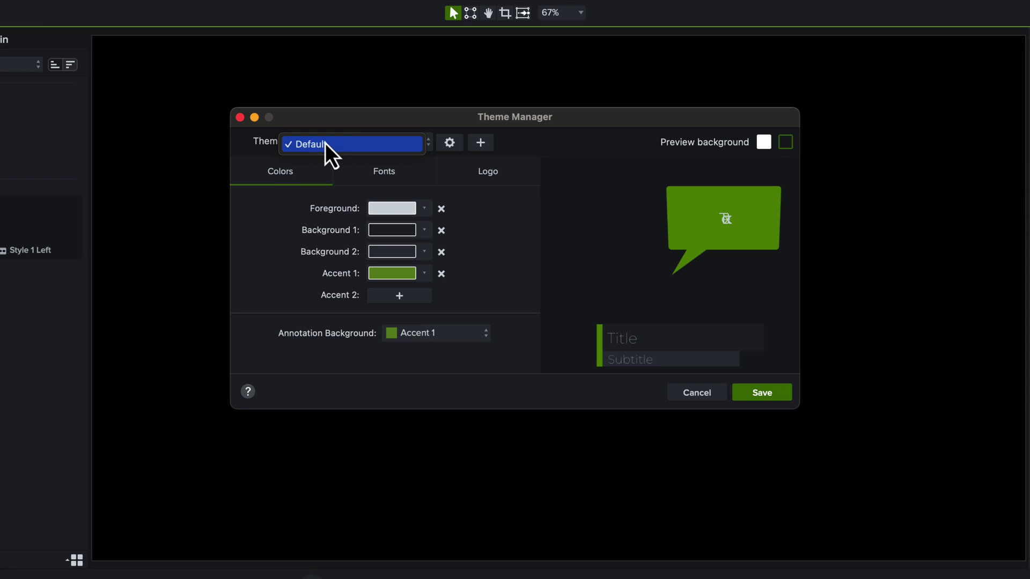
left_click(451, 144)
left_click(453, 144)
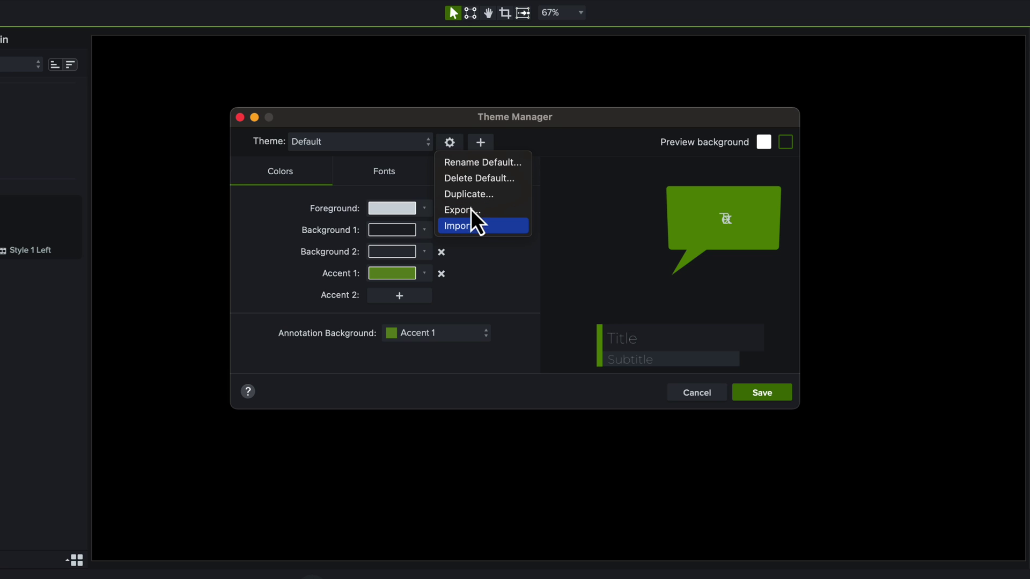
left_click(511, 137)
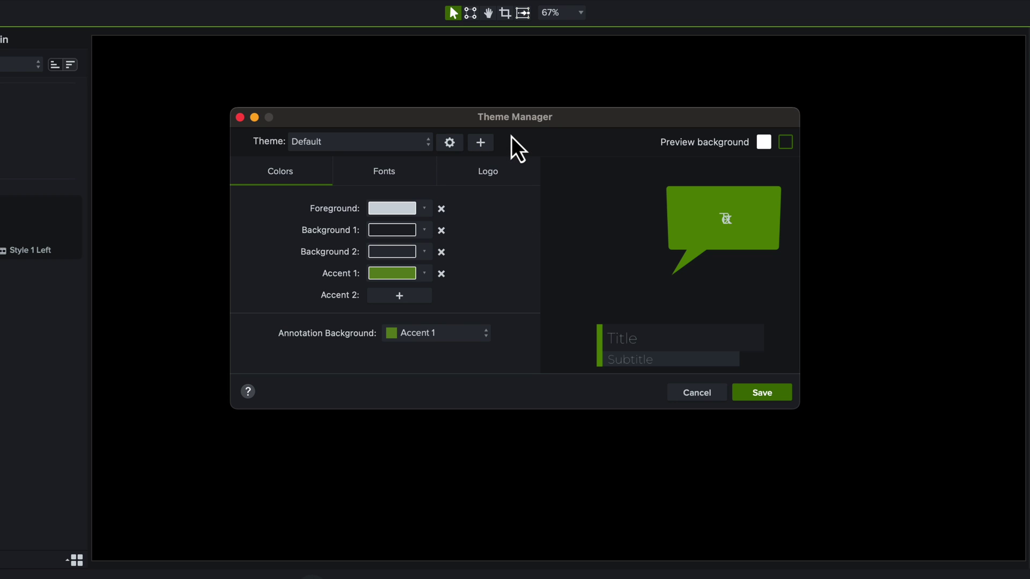
Step: Name a new theme 'Learning Dojo', with the ColorSlurp brand palette placed alongside, and confirm
left_click(485, 146)
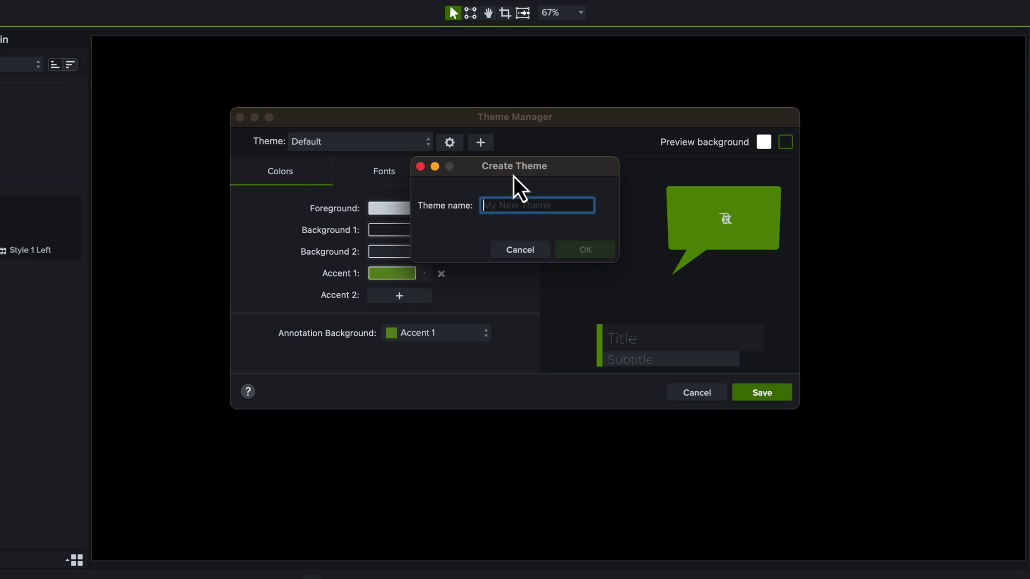
type("Learning Dojo")
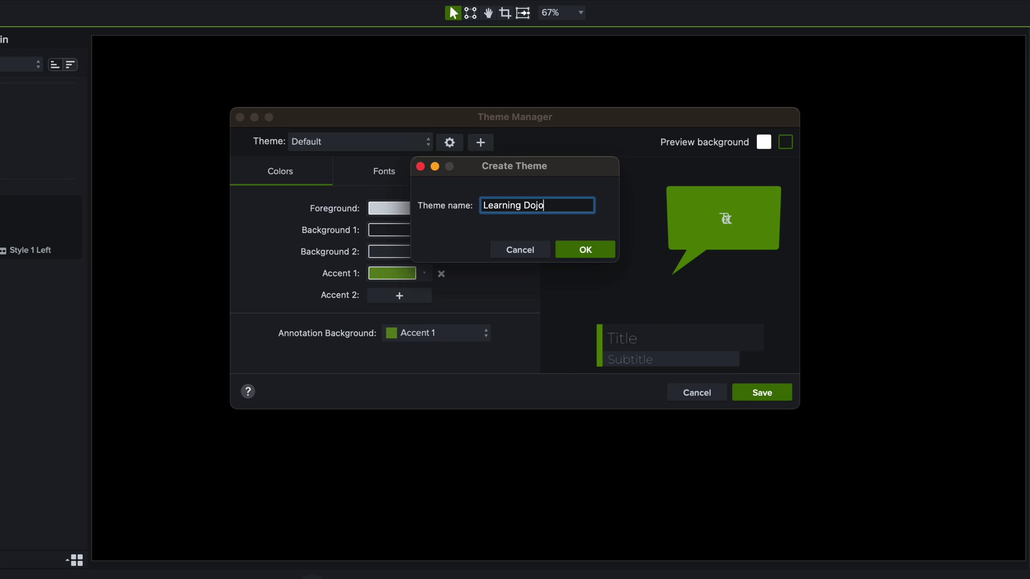
key("super+Tab")
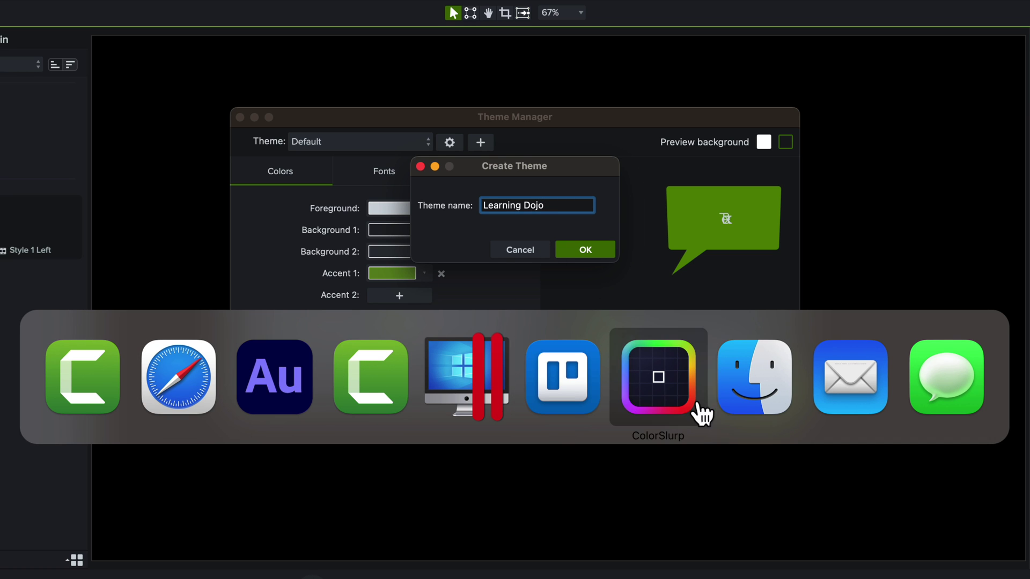
left_click(665, 394)
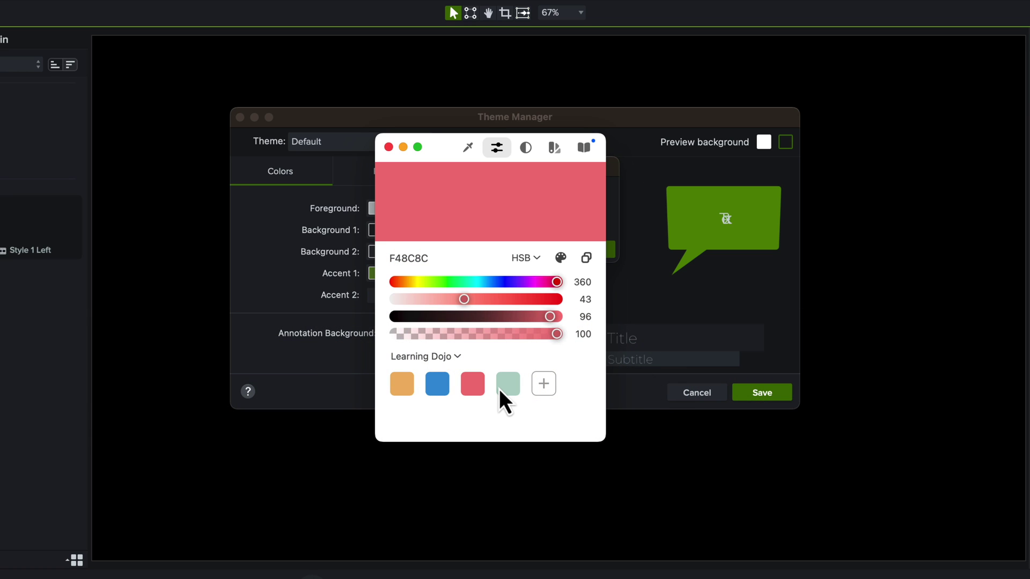
left_click_drag(449, 150, 948, 163)
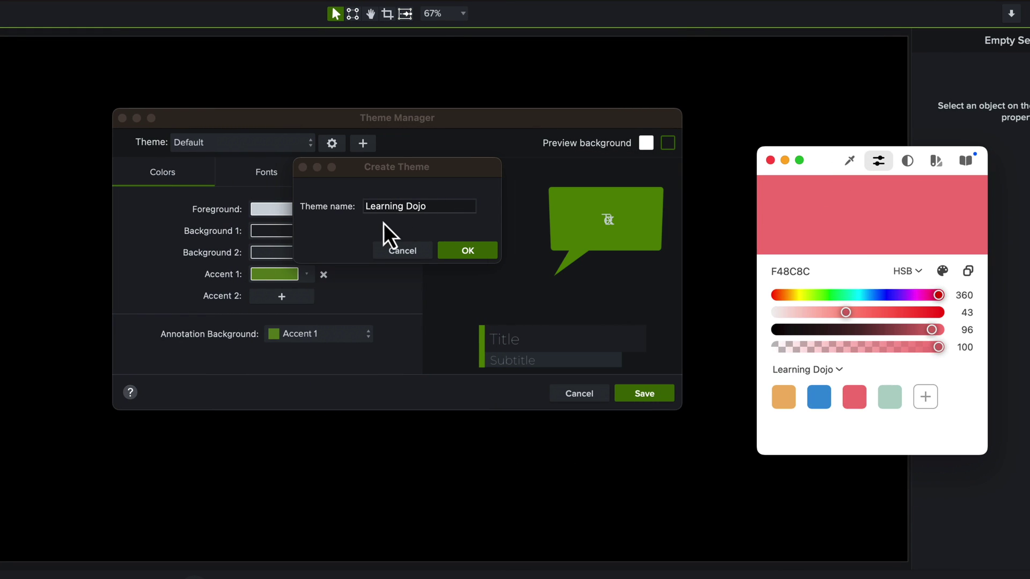
left_click(458, 252)
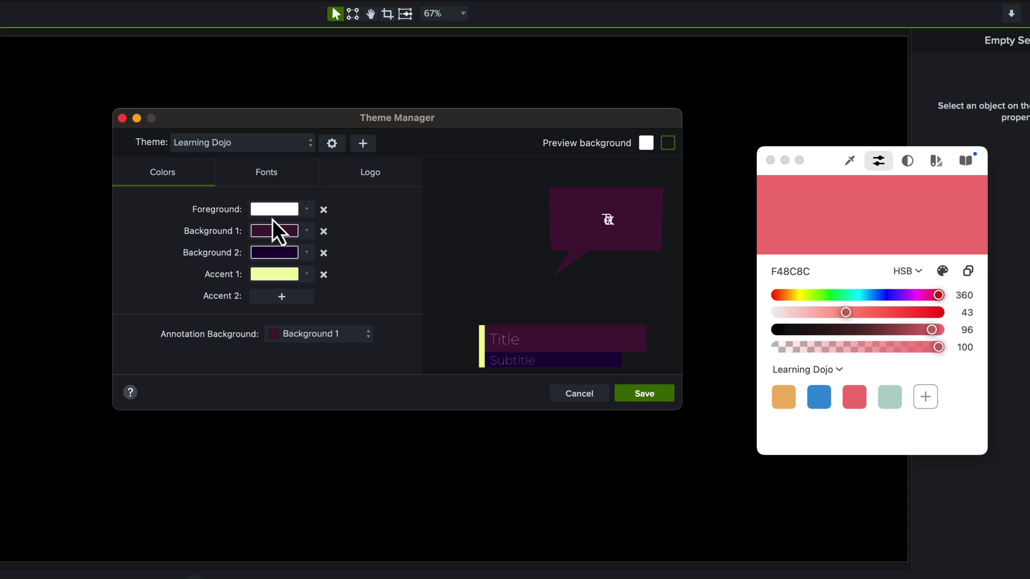
Step: Set the theme's Foreground colour to light grey #EEEEEE
left_click(292, 210)
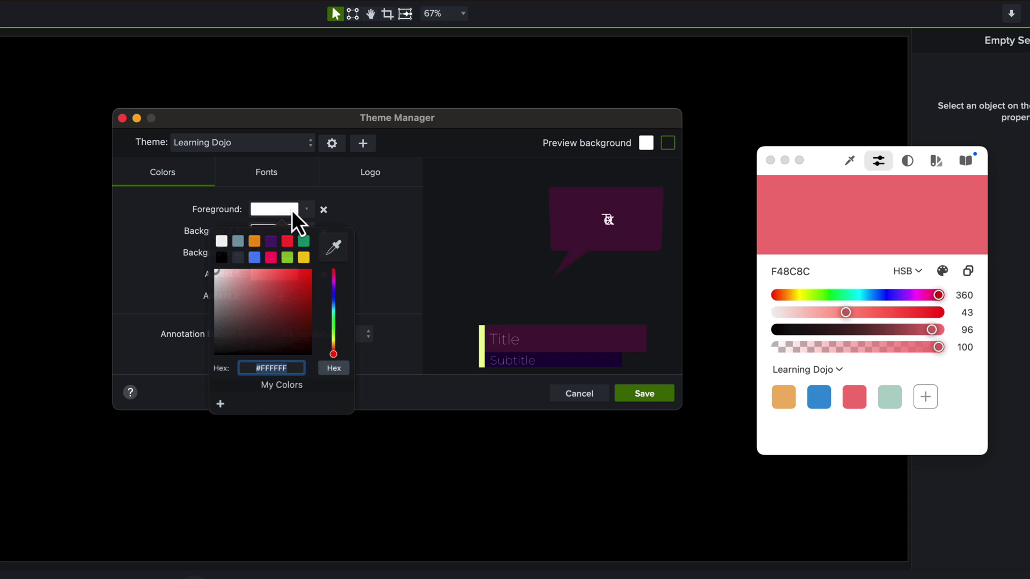
left_click(218, 276)
left_click_drag(217, 278, 207, 281)
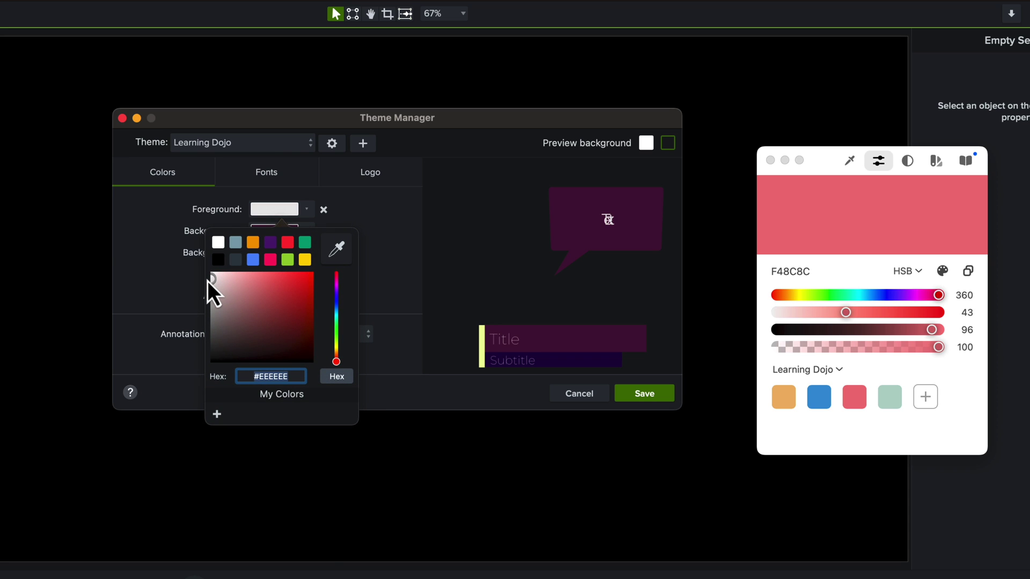
key("Return")
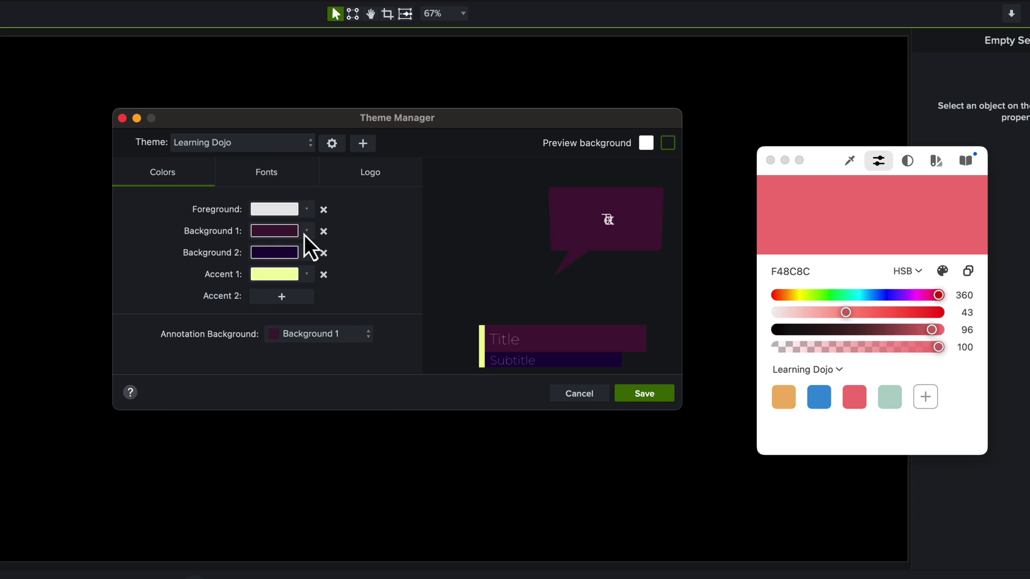
Step: Eyedrop the brand blue into Background 1 and the brand pink into Background 2
left_click(304, 235)
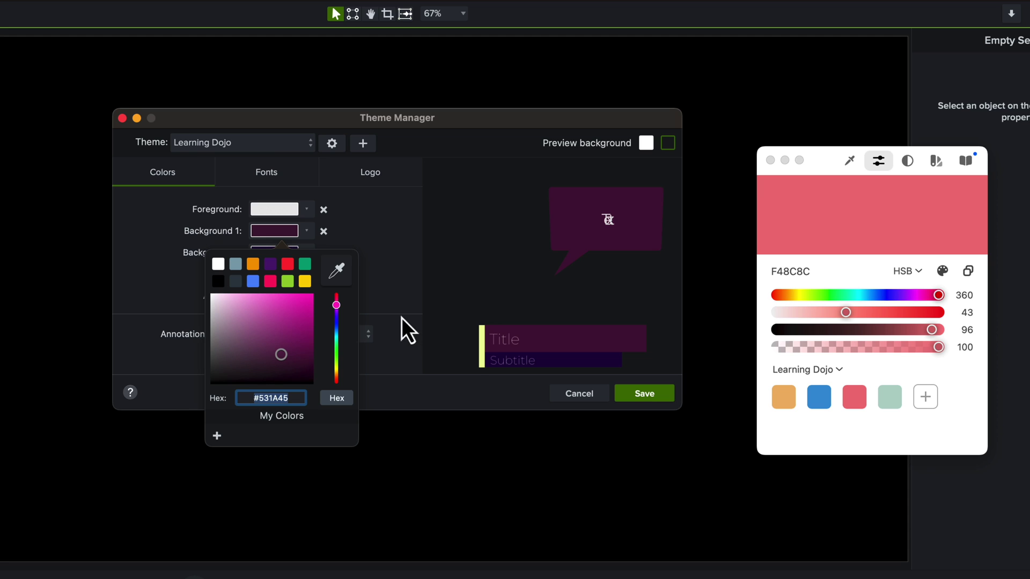
left_click(338, 272)
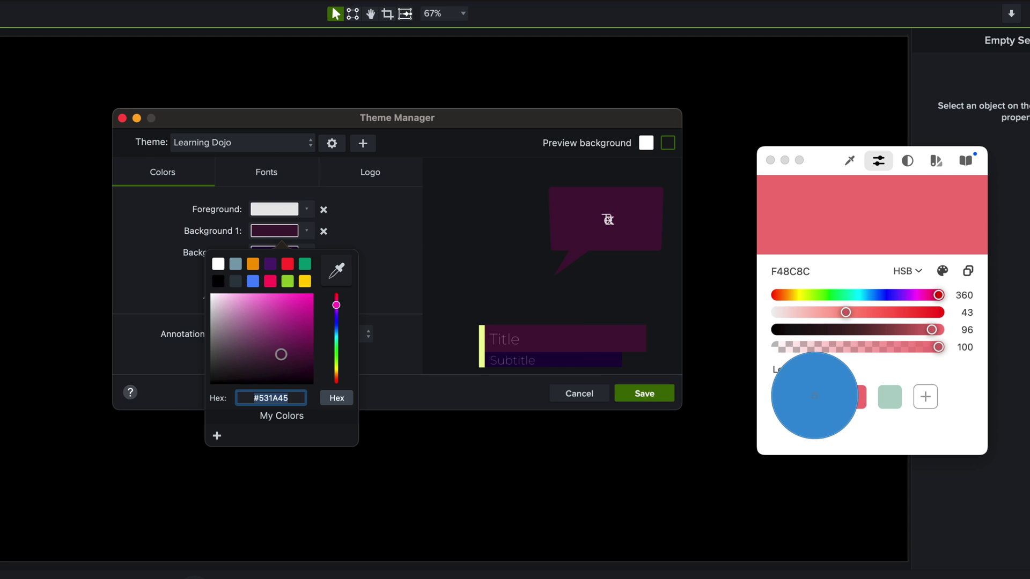
left_click(818, 399)
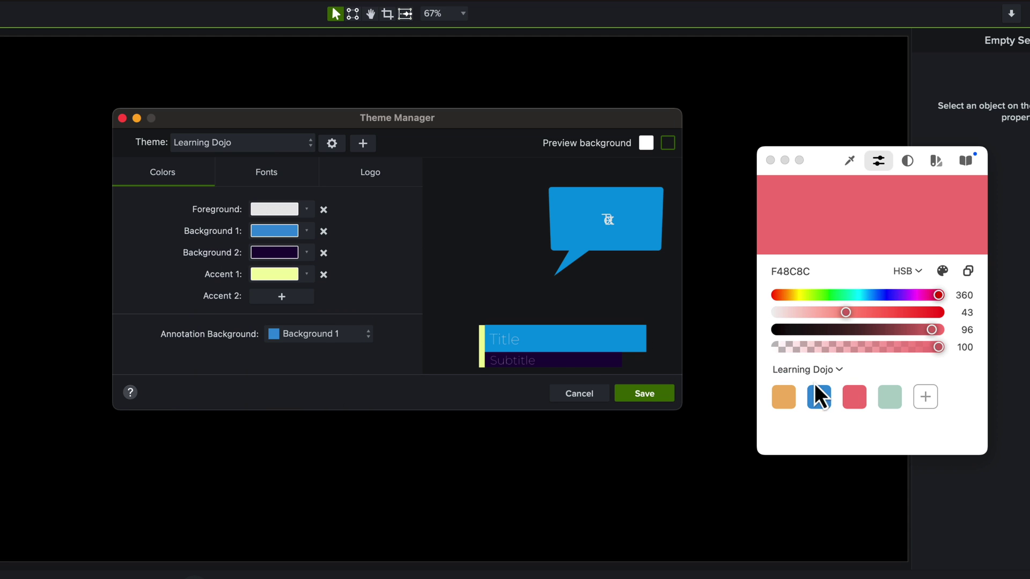
left_click(797, 272)
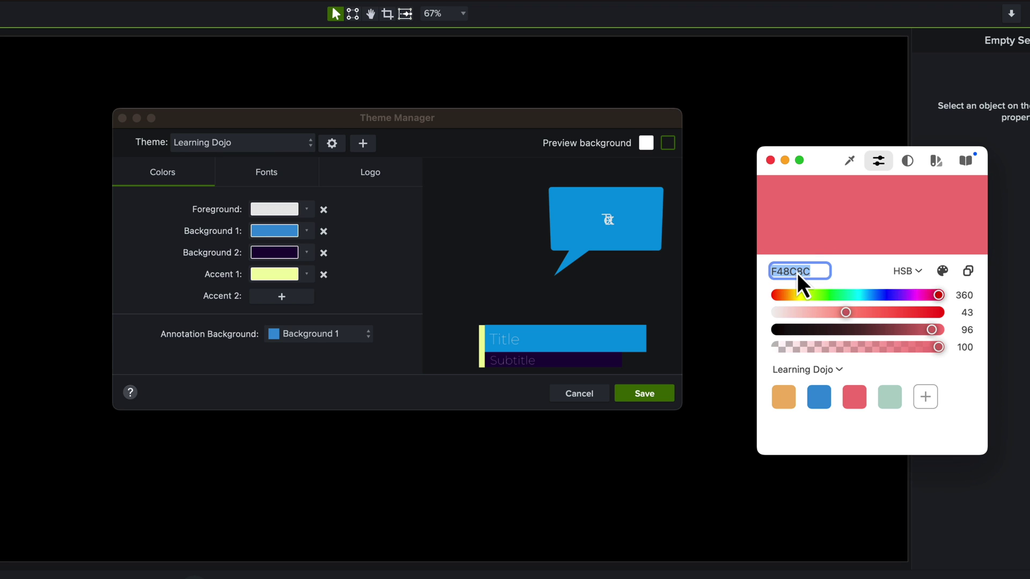
left_click(306, 232)
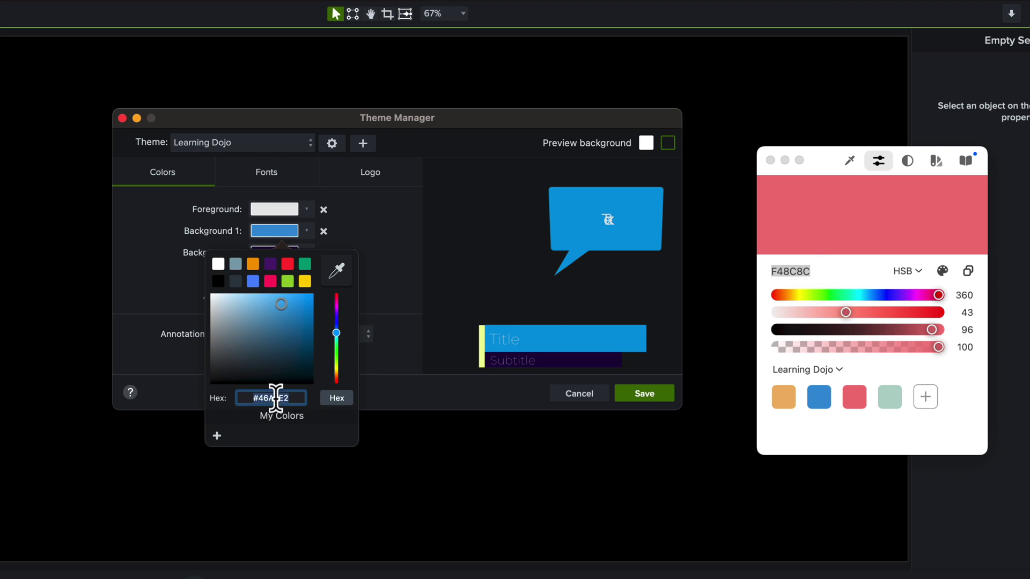
left_click(407, 295)
left_click(299, 253)
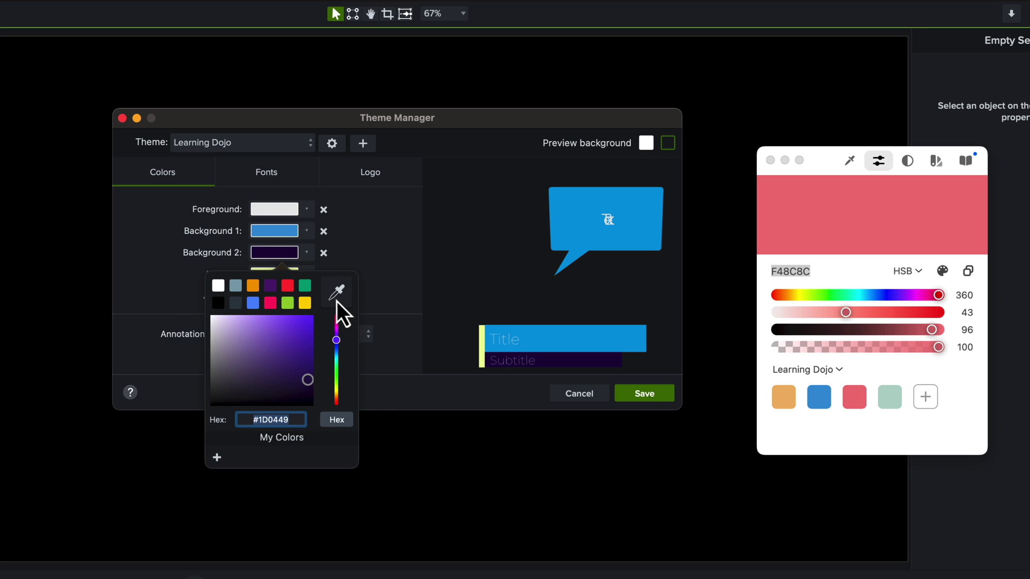
left_click(337, 300)
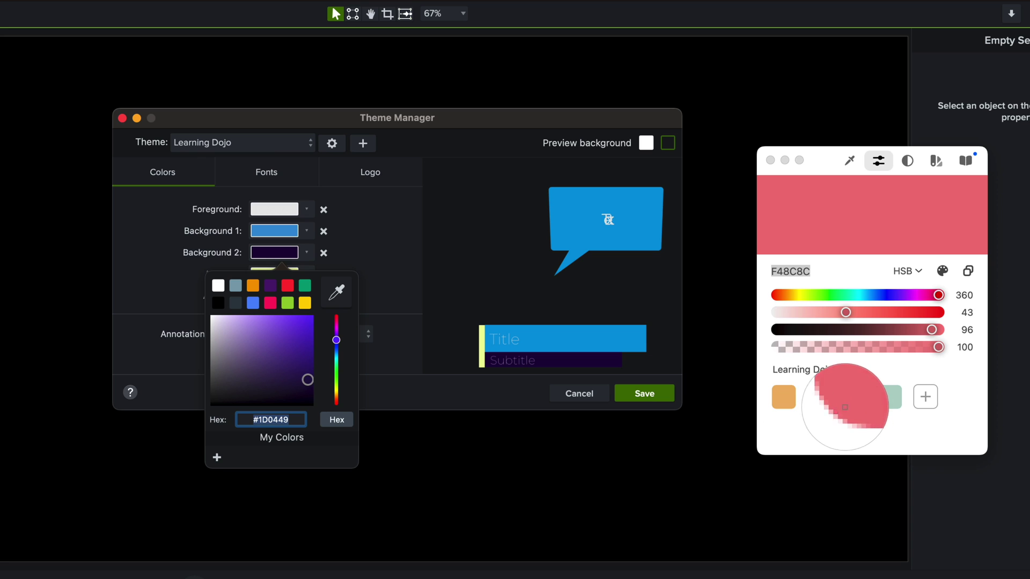
left_click(860, 400)
Step: Set Accent 1 to the brand teal and add Accent 2 in brand orange
left_click(288, 275)
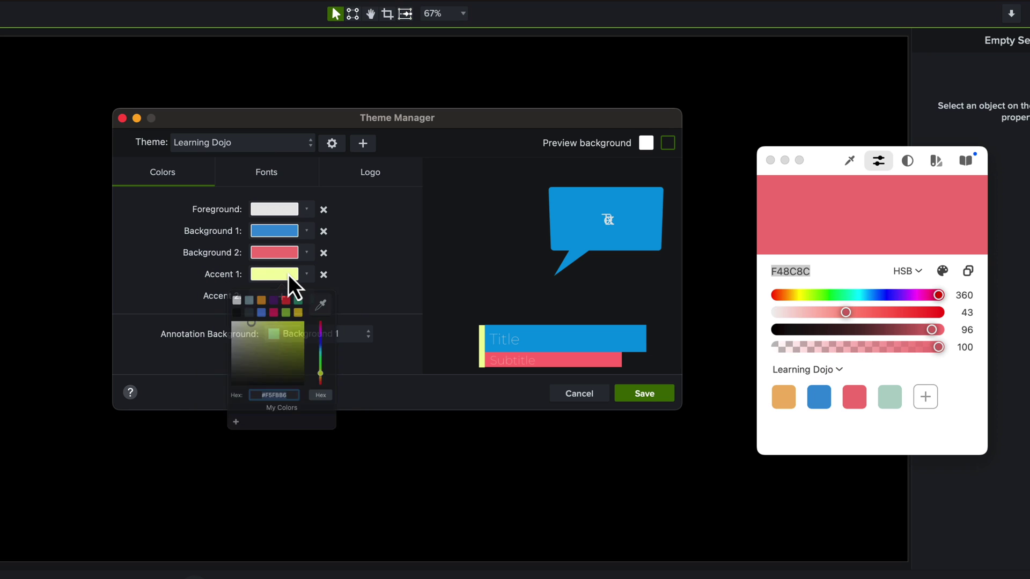
left_click(329, 314)
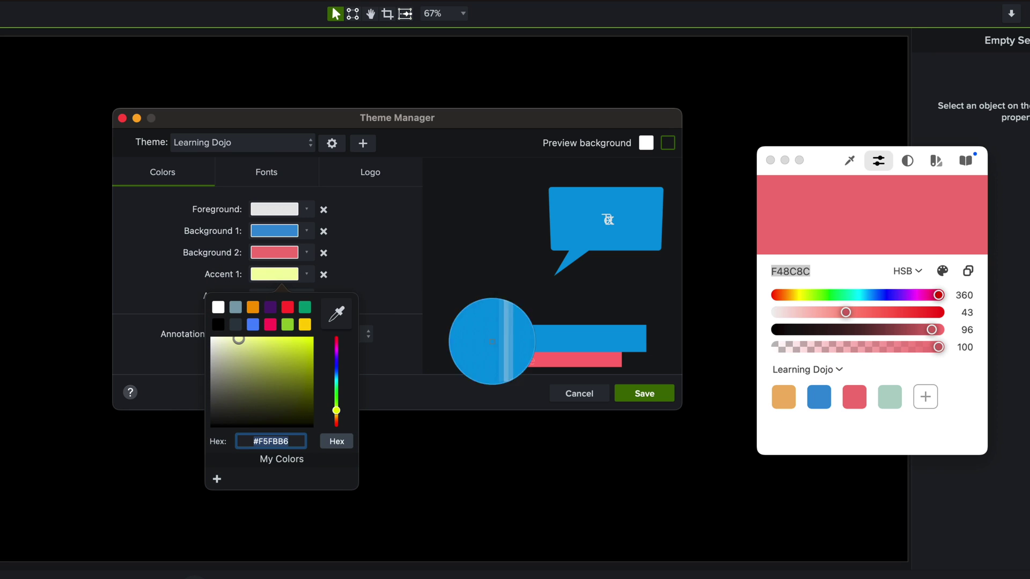
left_click(889, 400)
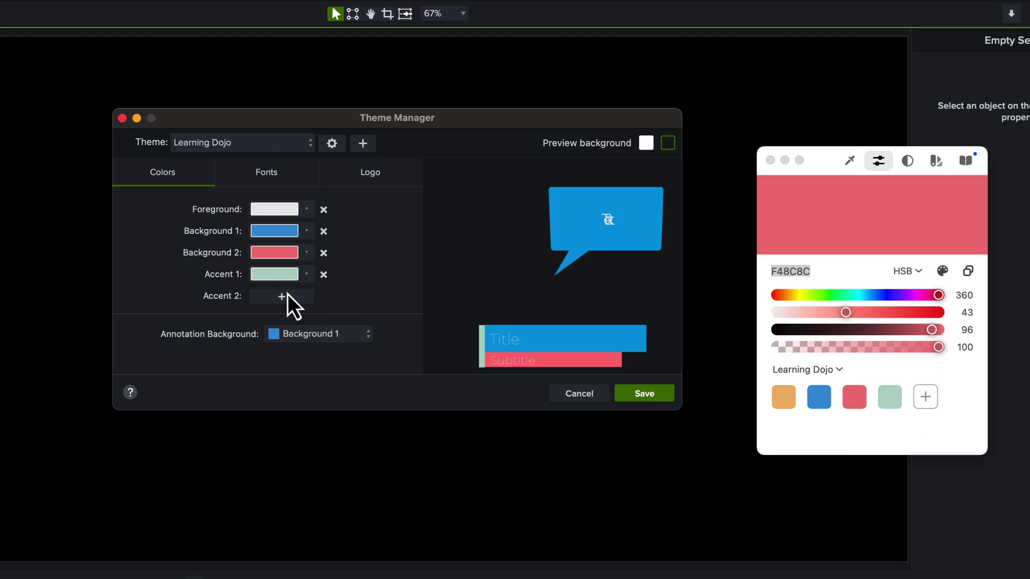
left_click(298, 300)
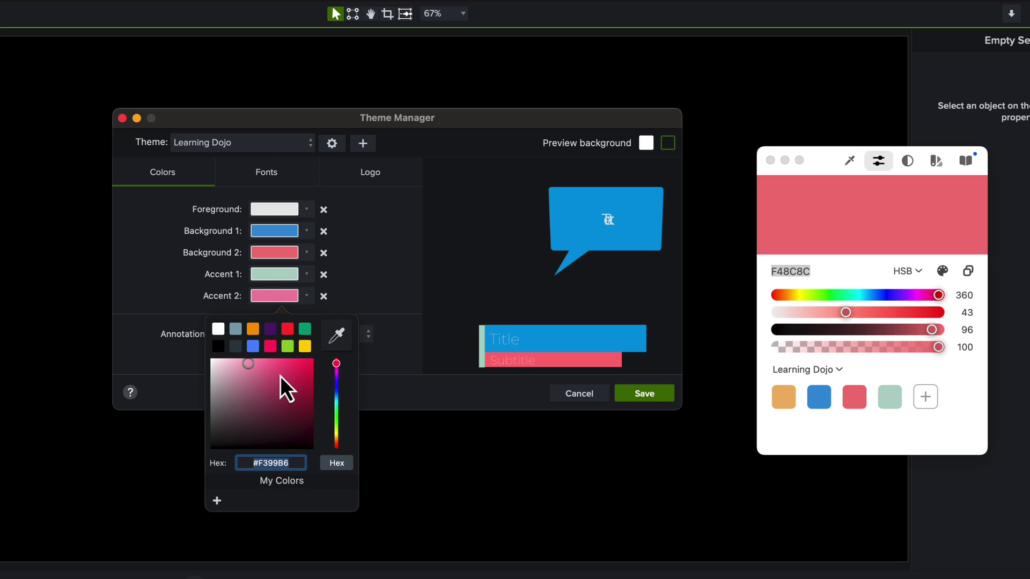
left_click(336, 335)
left_click(783, 398)
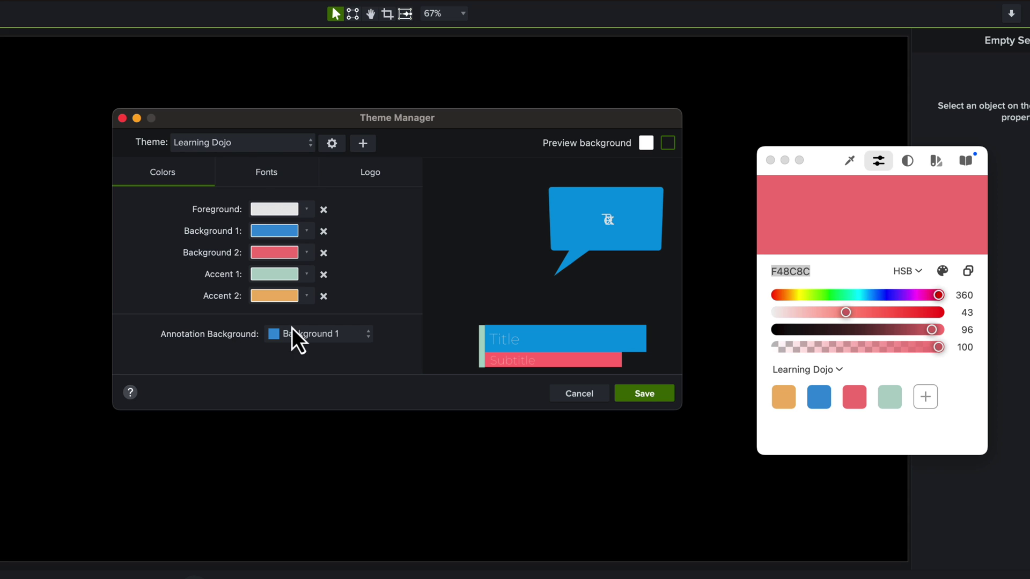
Step: Choose Open Sans for Font 1 and preview it on white and dark backgrounds
left_click(278, 181)
left_click(310, 214)
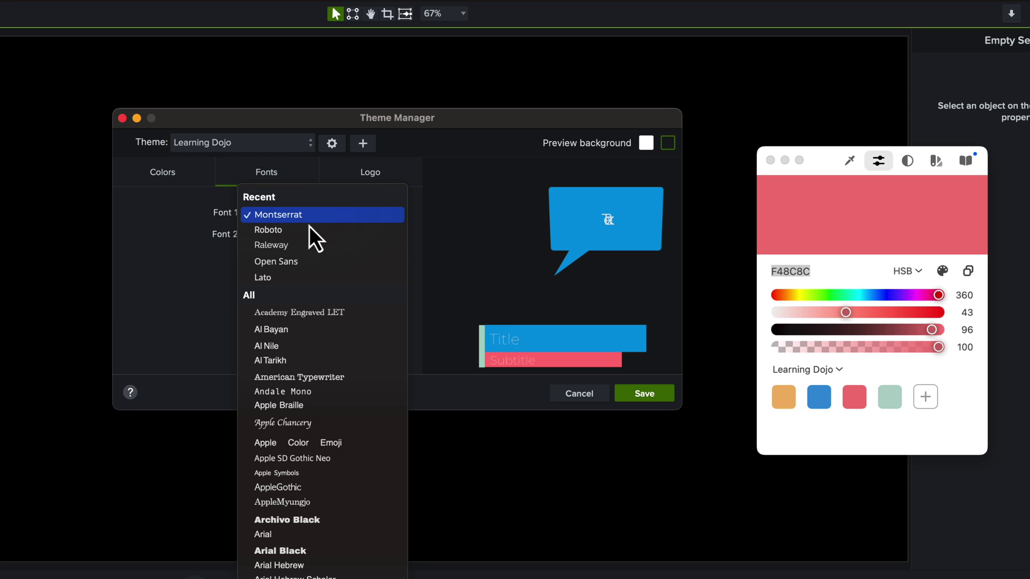
left_click(291, 261)
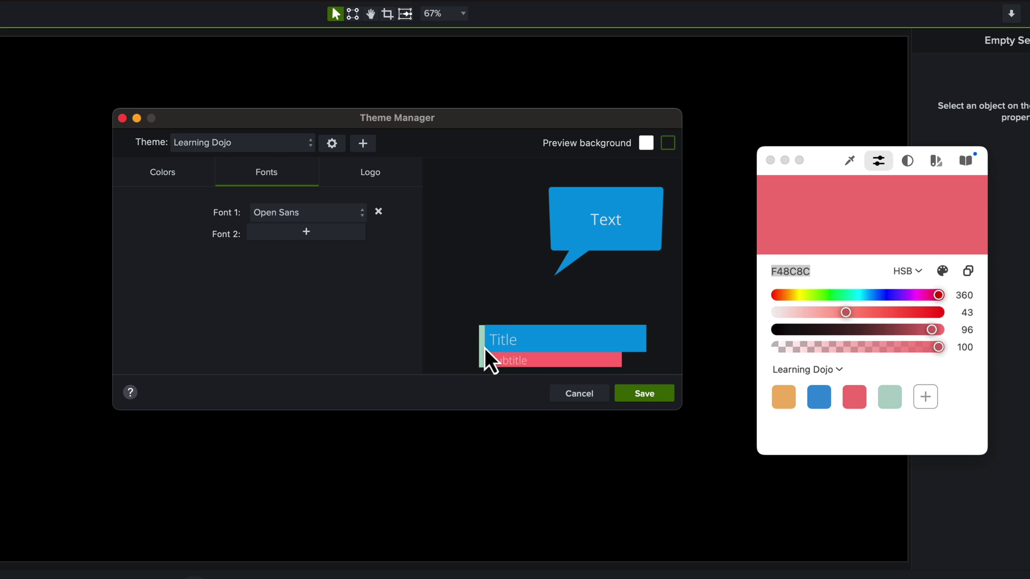
left_click(646, 143)
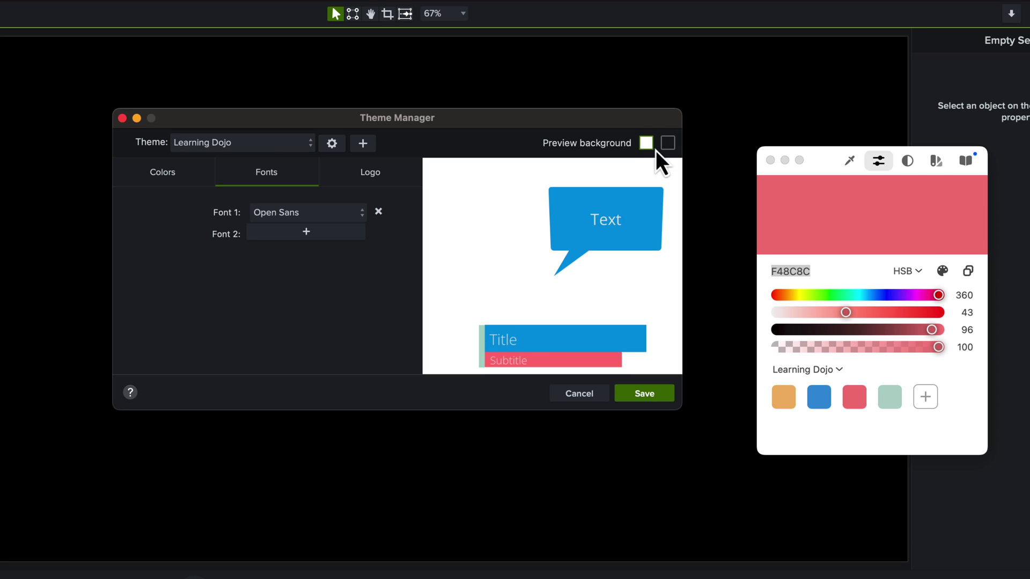
left_click(667, 143)
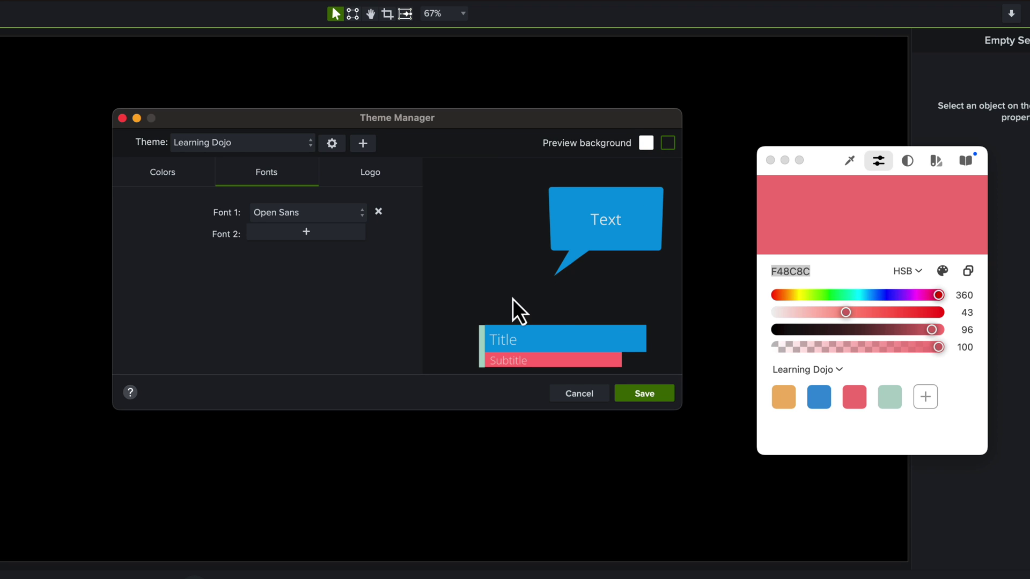
Step: Add a second font slot and set it to Roboto
left_click(311, 236)
left_click(313, 237)
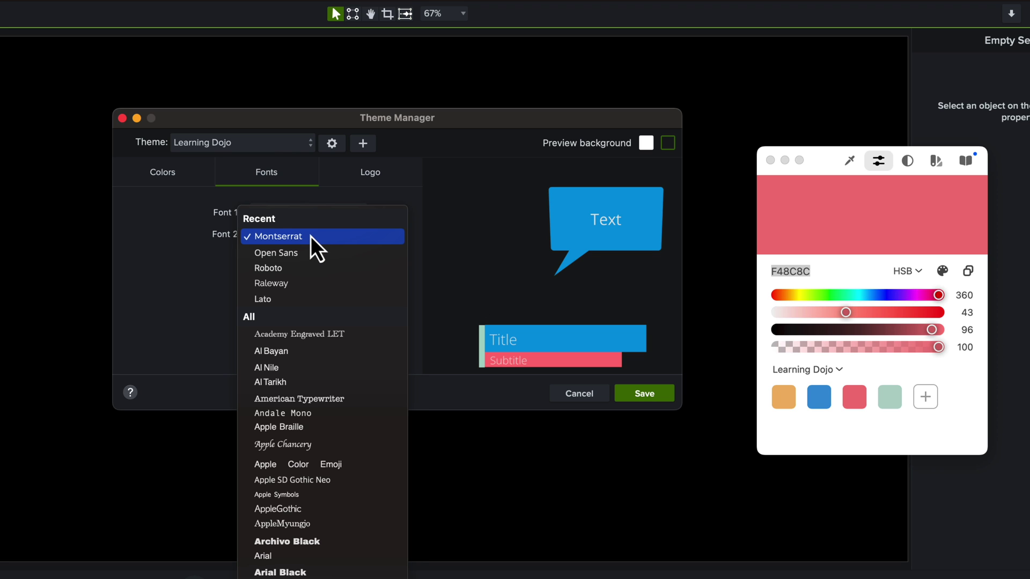
left_click(283, 270)
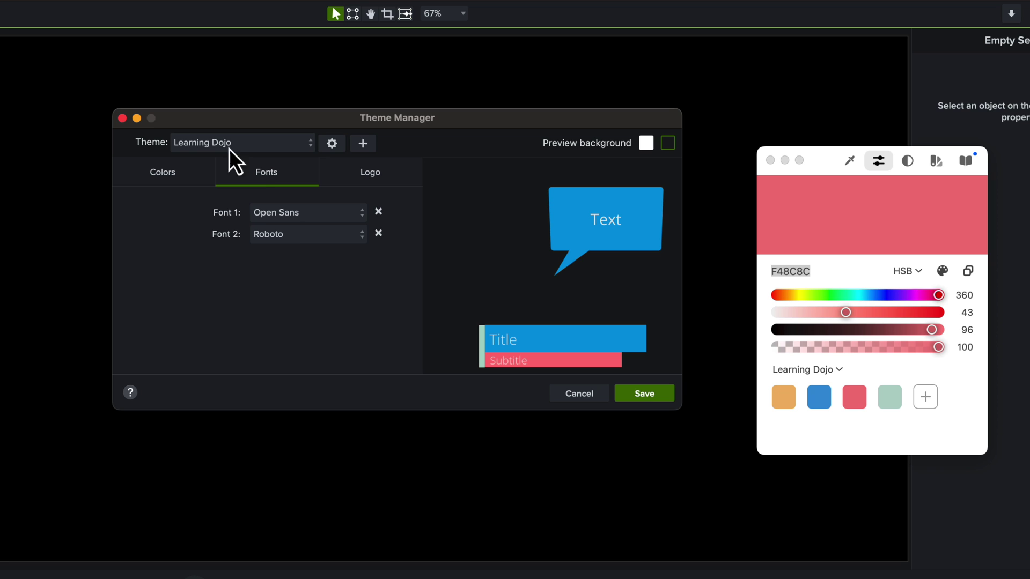
Step: In the Logo settings, load Icon.png from the Desktop as the theme logo
left_click(370, 172)
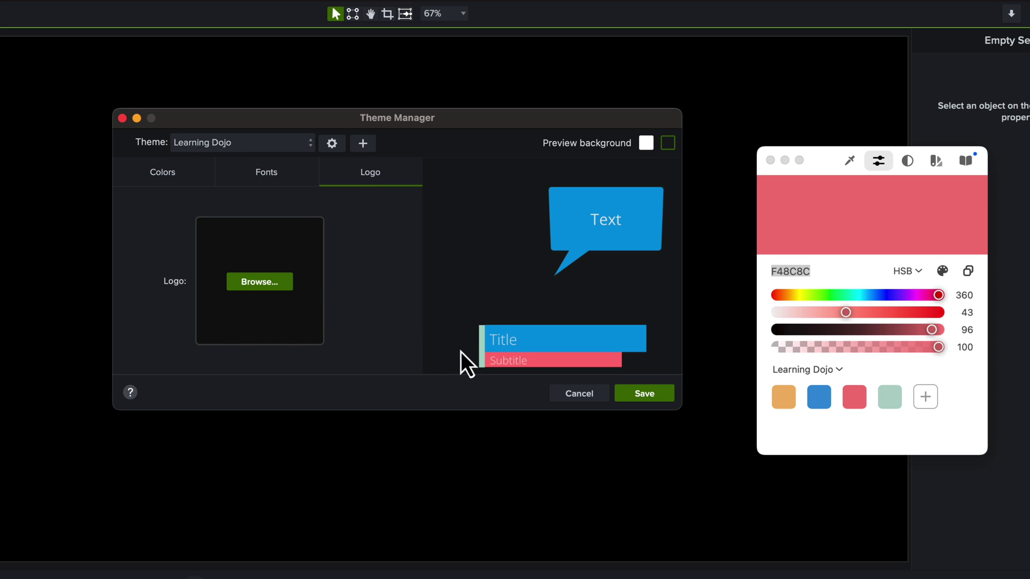
left_click(271, 284)
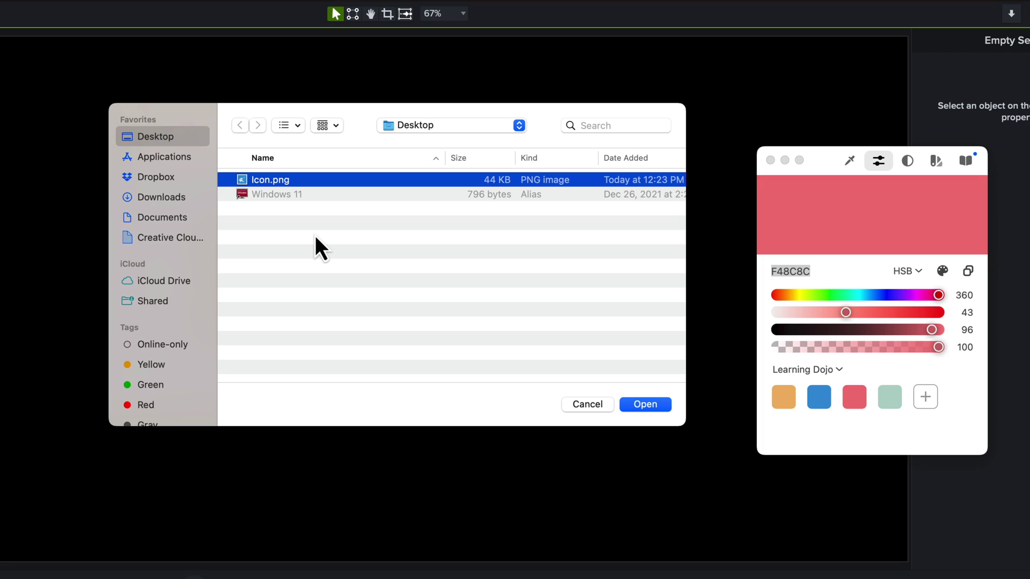
key("space")
key("space")
left_click(646, 404)
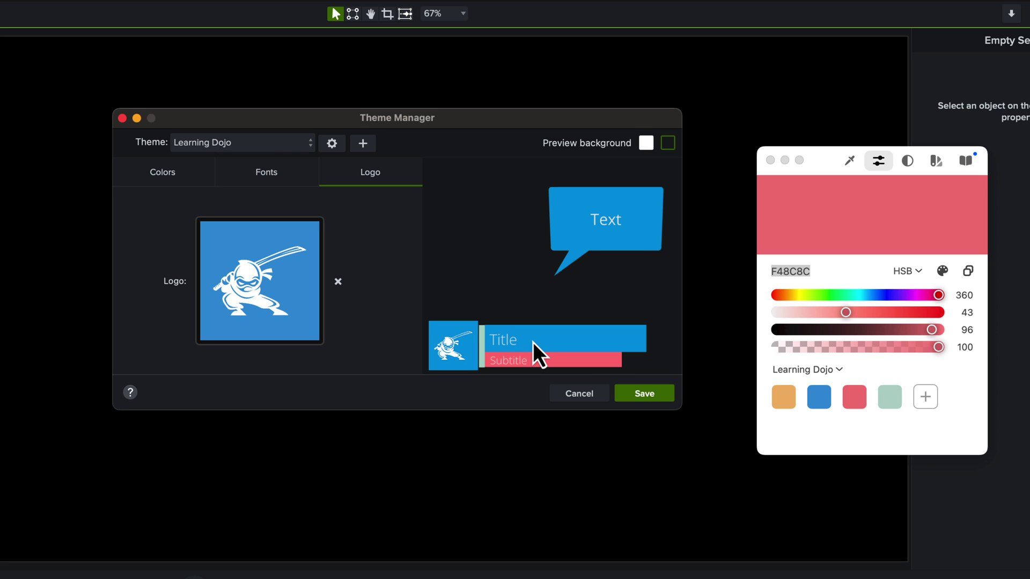
Step: Save the Learning Dojo theme and set the Annotations callout theme to Learning Dojo
left_click(658, 396)
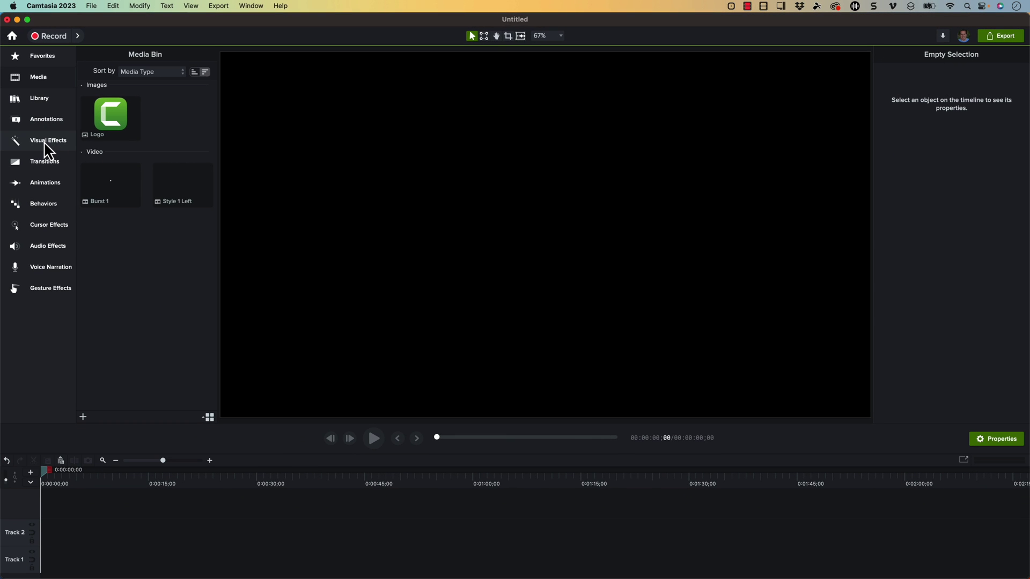
left_click(58, 124)
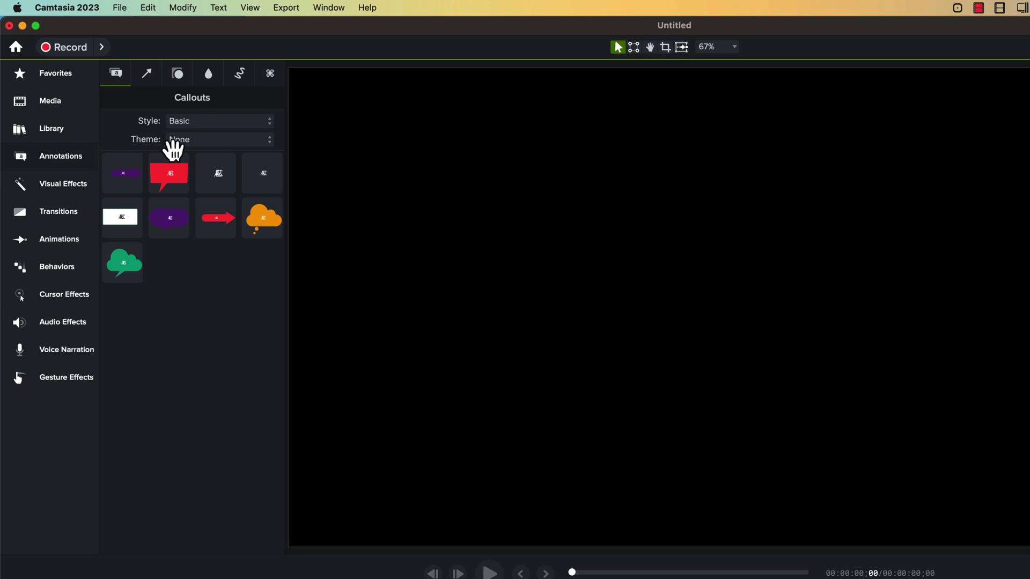
left_click(196, 141)
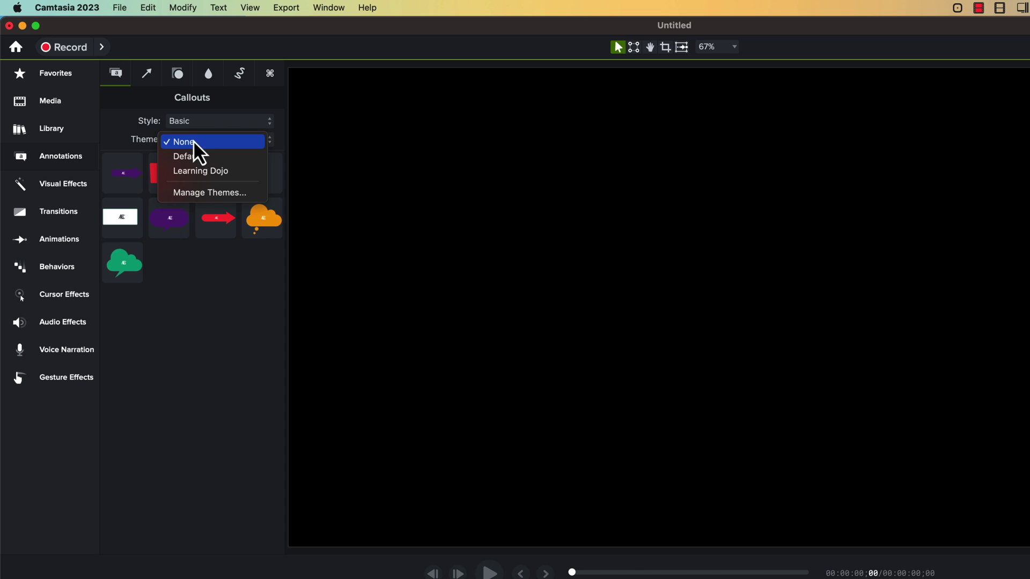
left_click(197, 173)
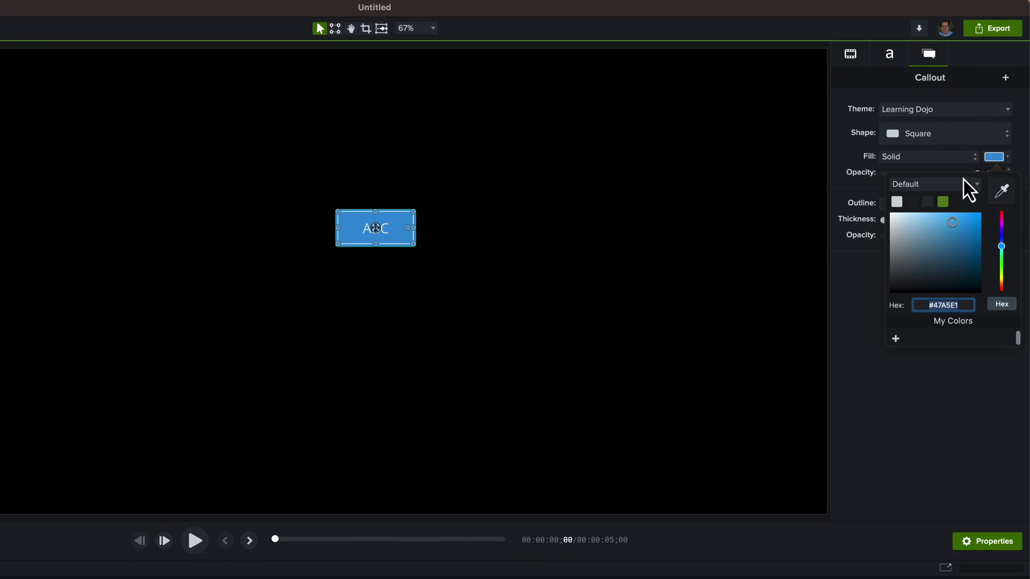
Step: Fill the square callout with the Learning Dojo pink-red and drag an ABC text callout onto the canvas
left_click(963, 185)
left_click(925, 217)
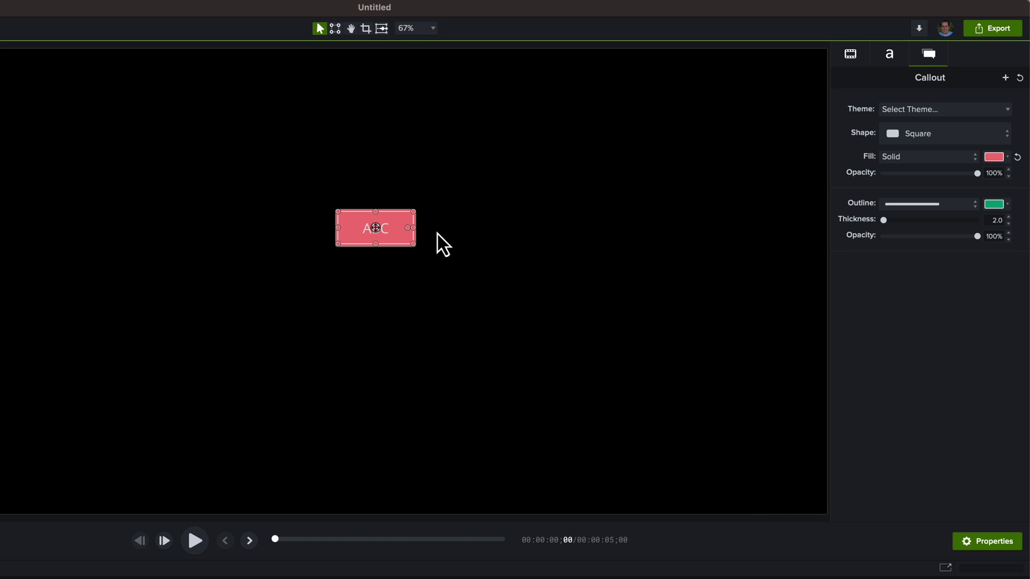
left_click_drag(165, 133, 529, 283)
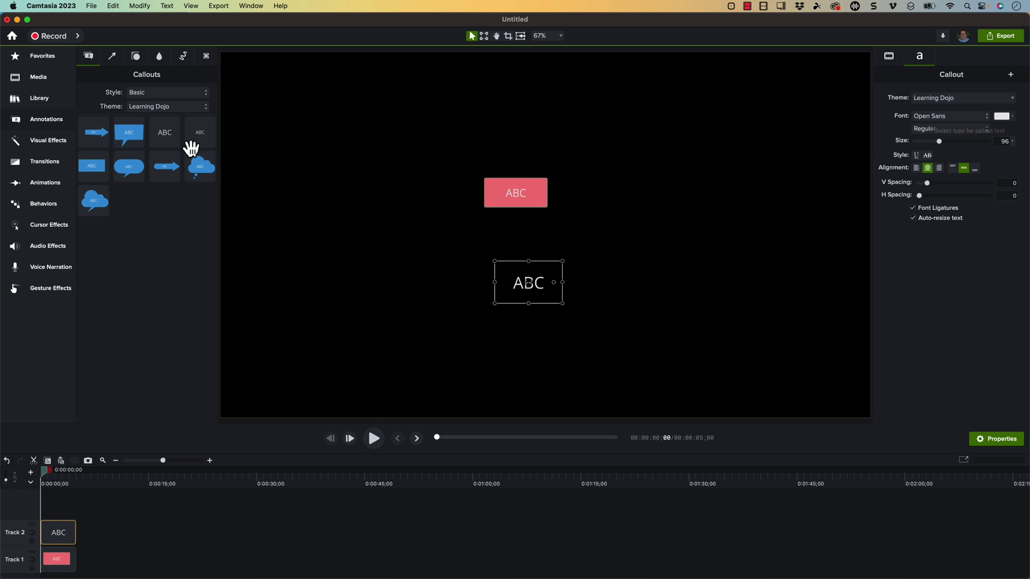
Step: Switch the callout gallery to the Default theme and place a text callout on the canvas's right side
left_click(159, 111)
left_click(157, 95)
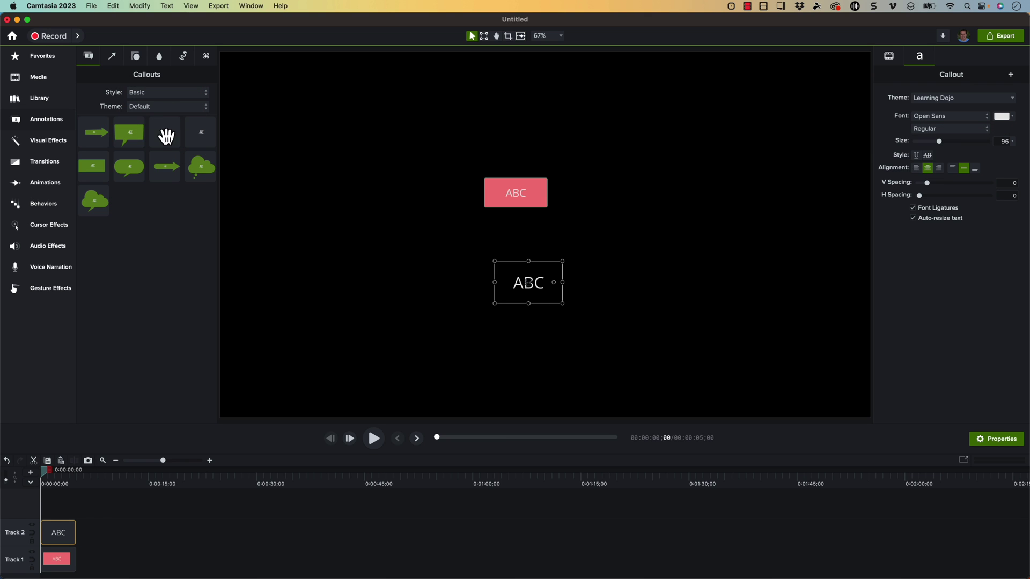
left_click_drag(168, 141, 674, 247)
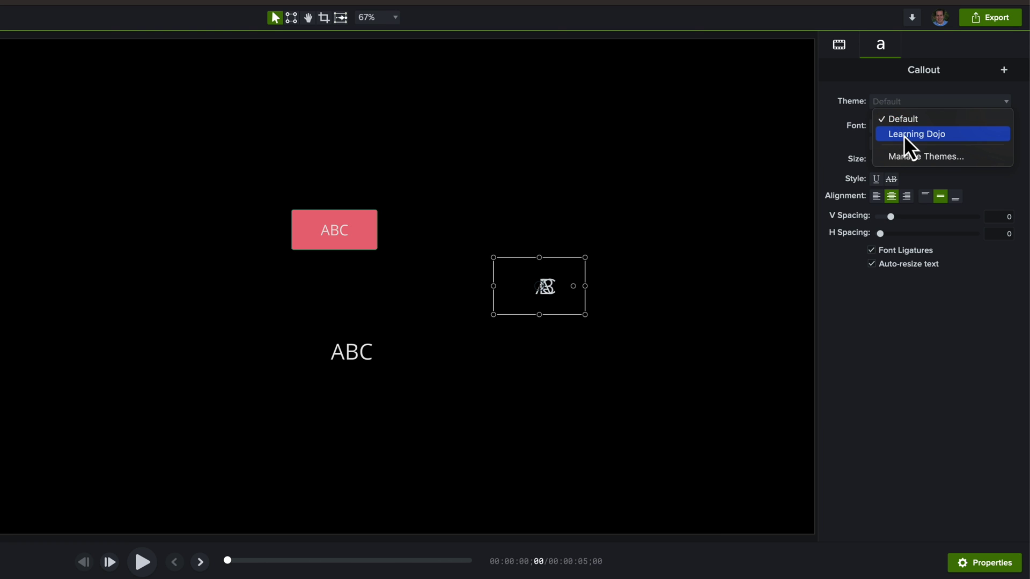
Step: Give the new callout the Learning Dojo theme with Roboto font, and thin the pink callout's outline to 0.0
left_click(904, 136)
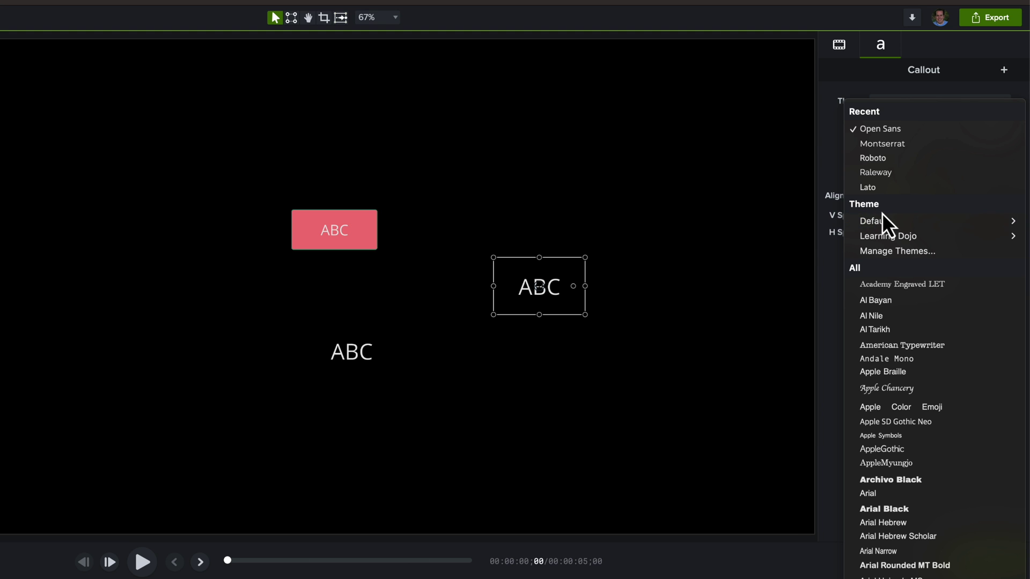
mouse_move(854, 239)
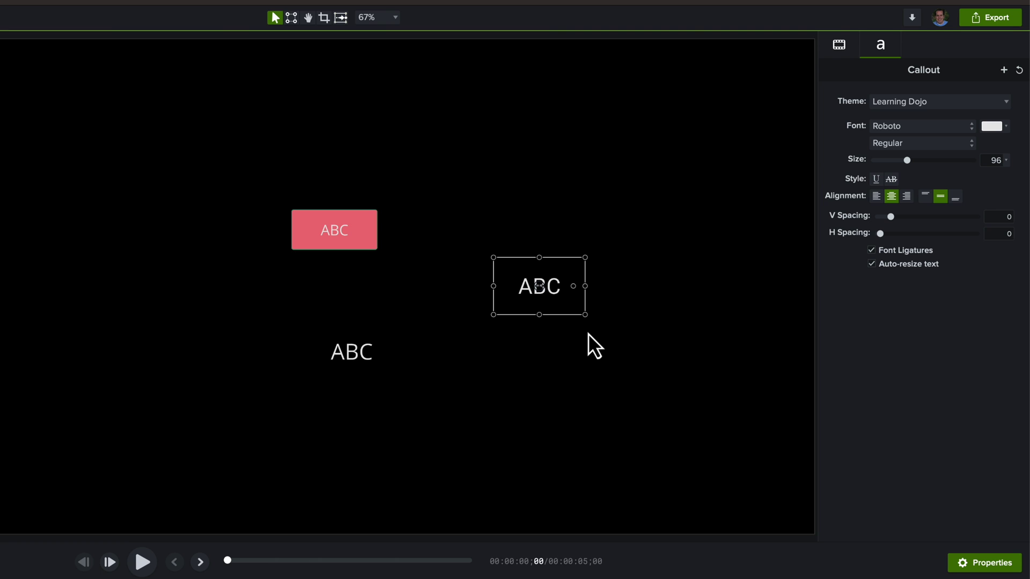
left_click(344, 231)
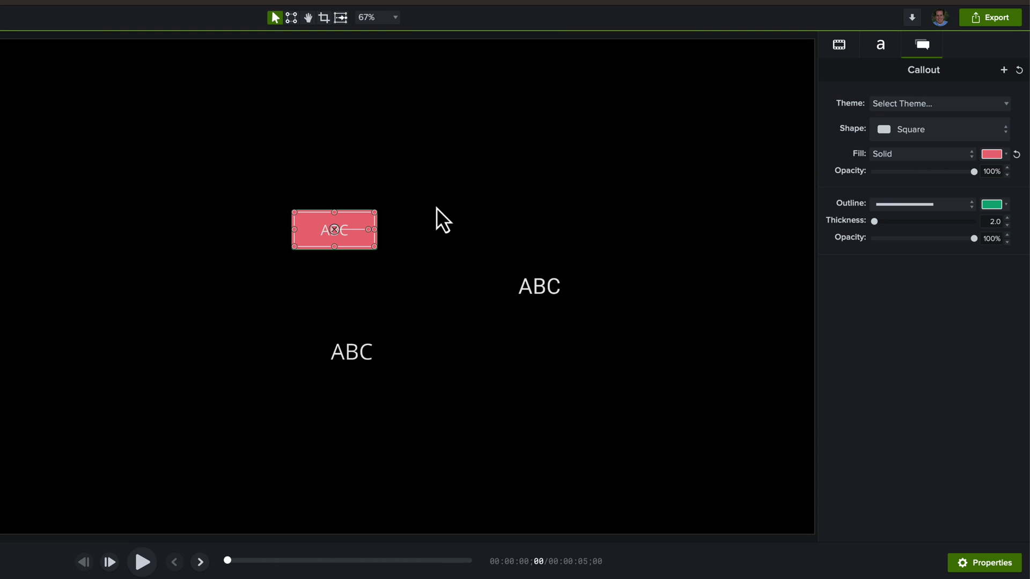
left_click(964, 205)
left_click(964, 205)
left_click_drag(877, 223, 872, 223)
left_click(459, 188)
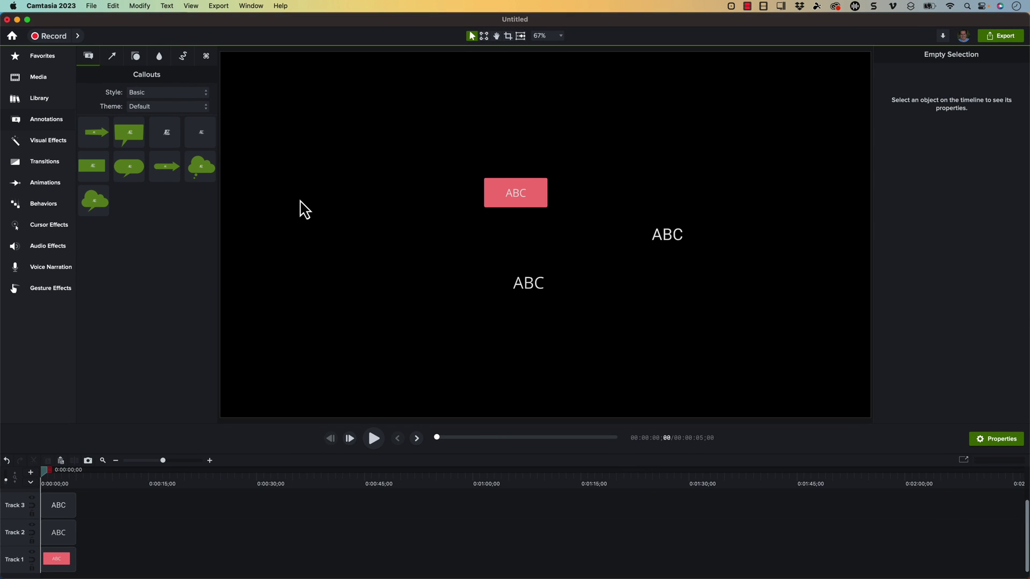
Step: Add the Lower Third 4 title from Library > Titles to the canvas
left_click(53, 100)
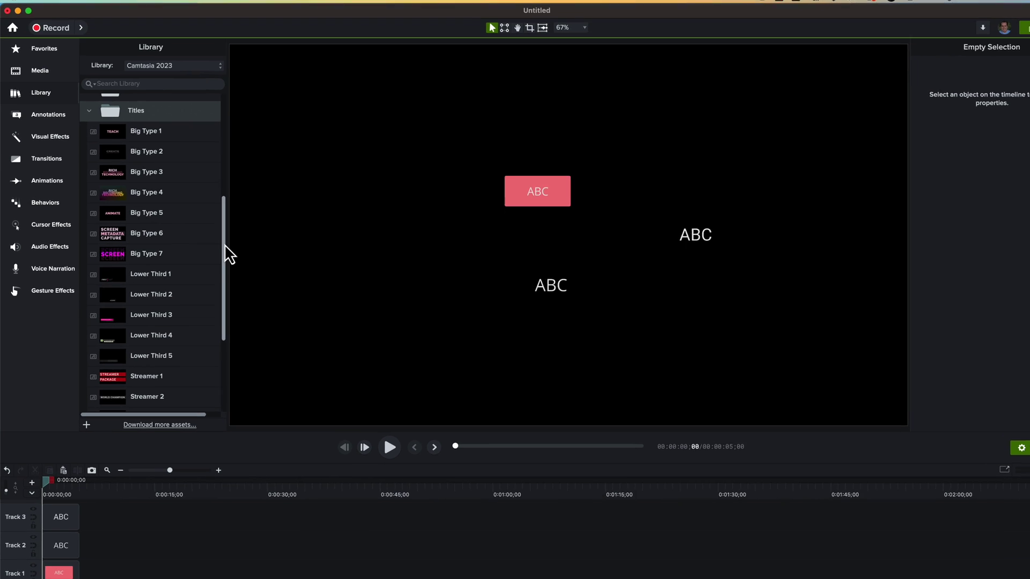
scroll(224, 243, "up", 3)
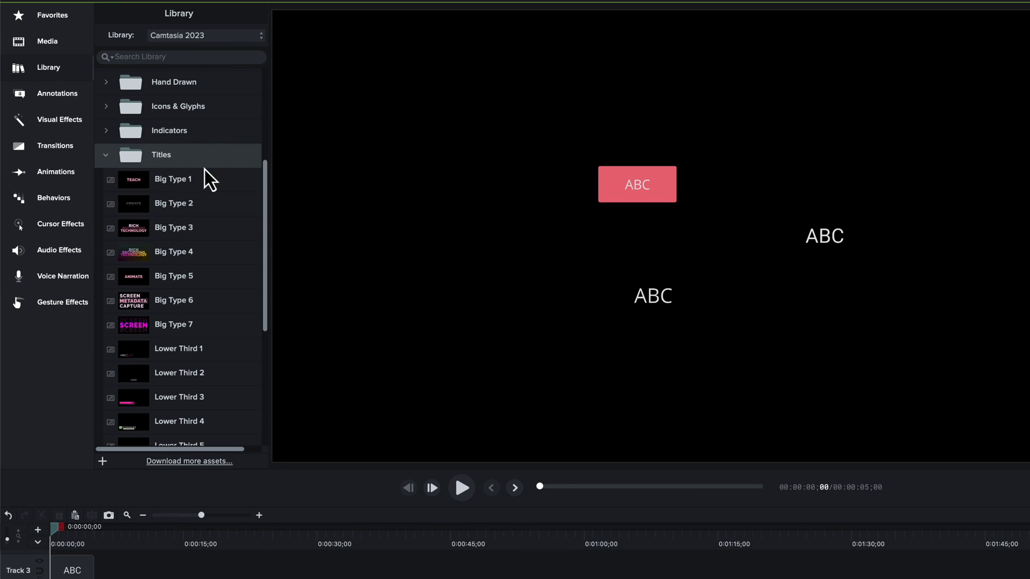
scroll(265, 218, "down", 10)
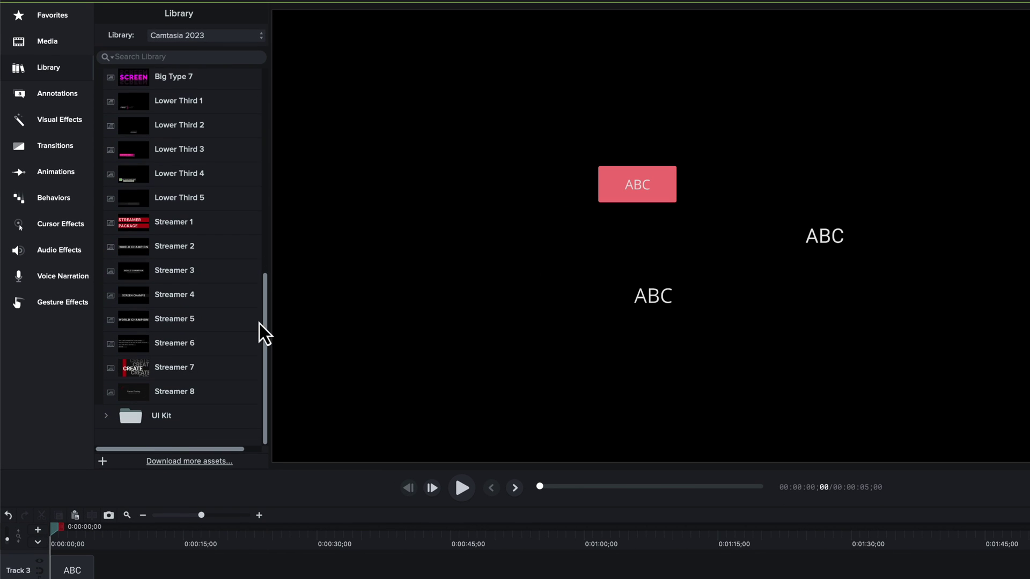
scroll(257, 323, "up", 3)
left_click_drag(163, 271, 472, 387)
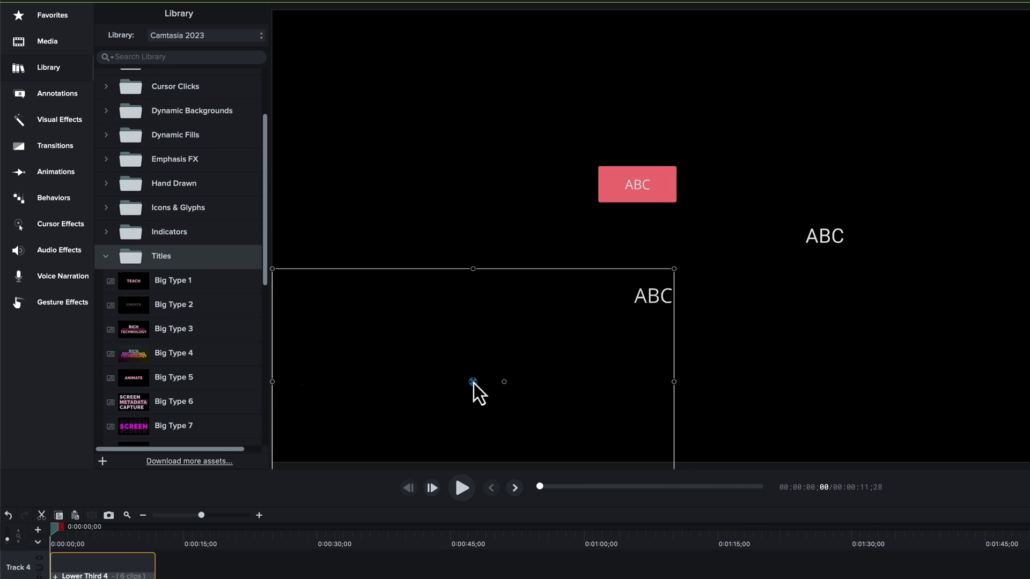
Step: Move the playhead to 6;01 and enlarge the lower third to fill the frame, nudged slightly down
left_click(104, 543)
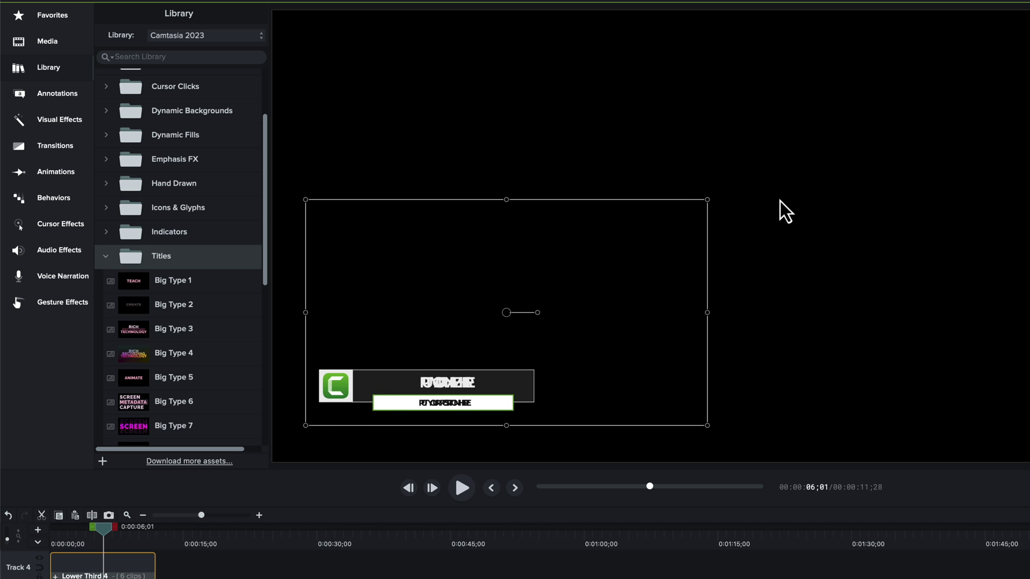
left_click_drag(705, 202, 968, 52)
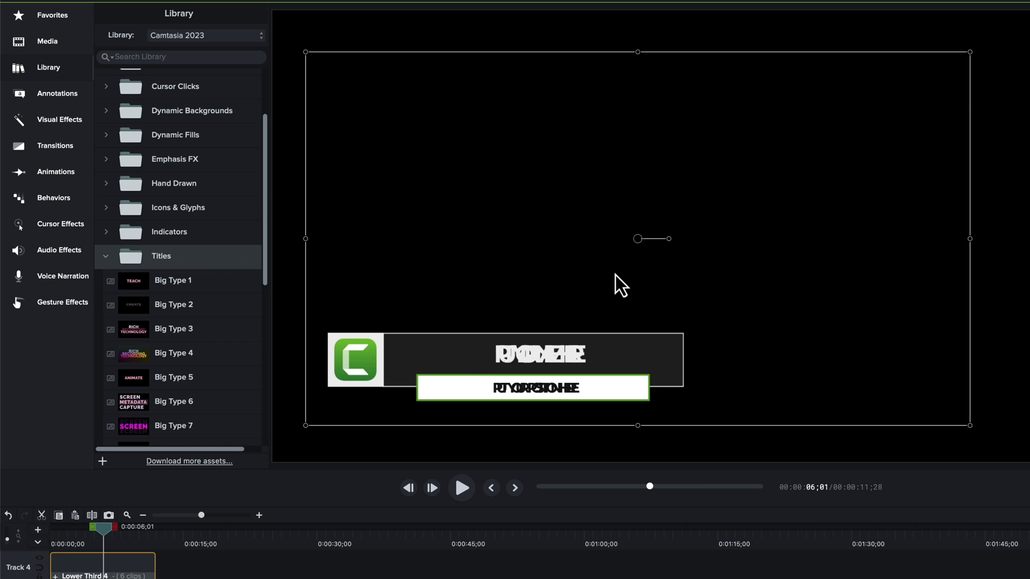
left_click_drag(520, 369, 523, 384)
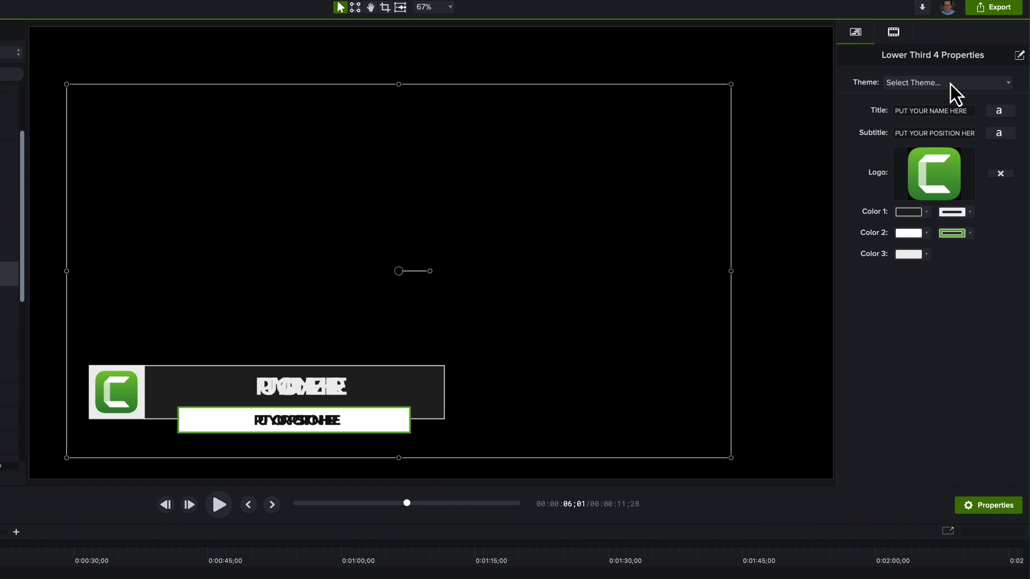
Step: Apply the Learning Dojo theme to Lower Third 4, with blue Color 1 and orange Color 2
left_click(950, 85)
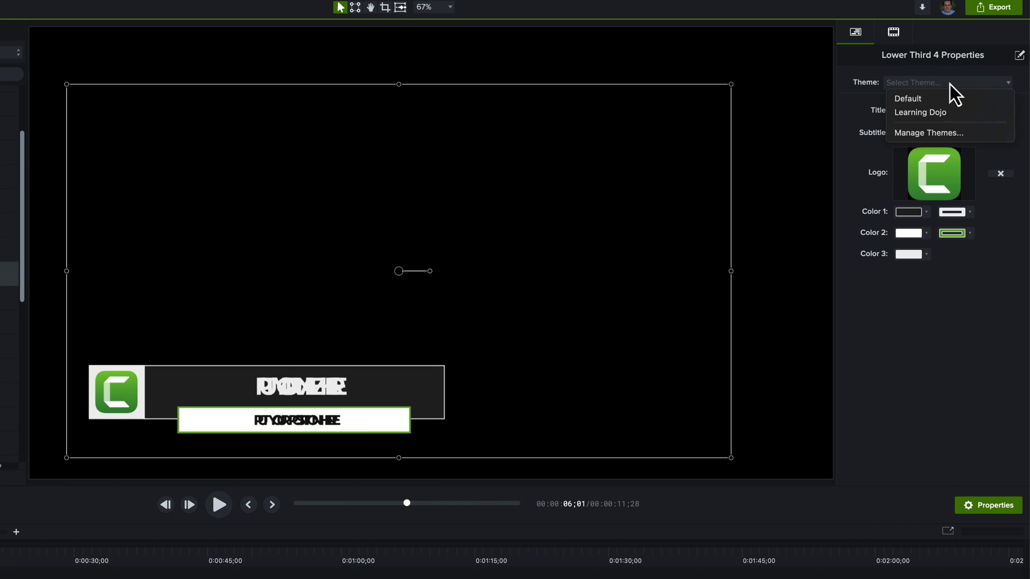
left_click(927, 117)
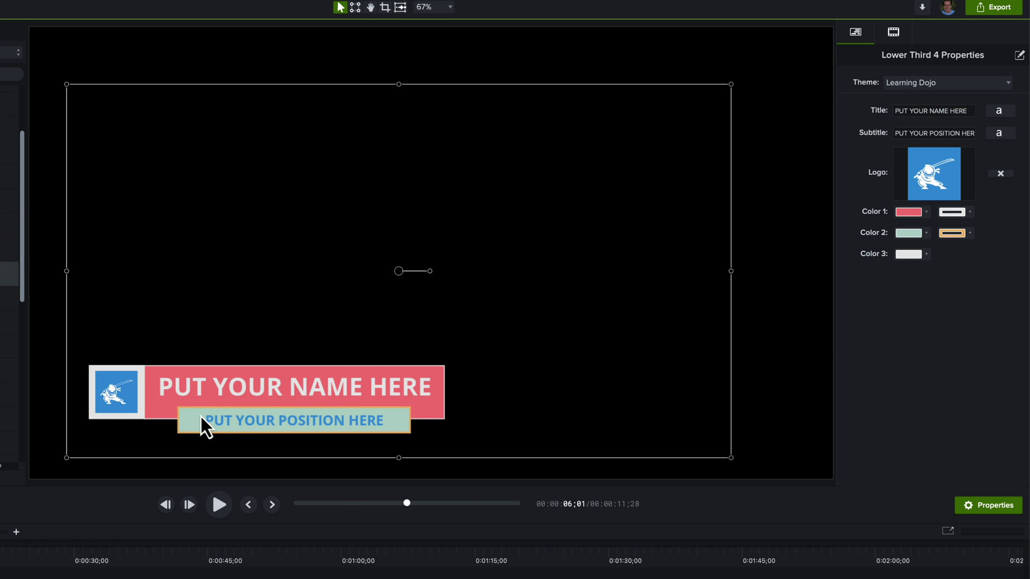
left_click(911, 213)
left_click(874, 255)
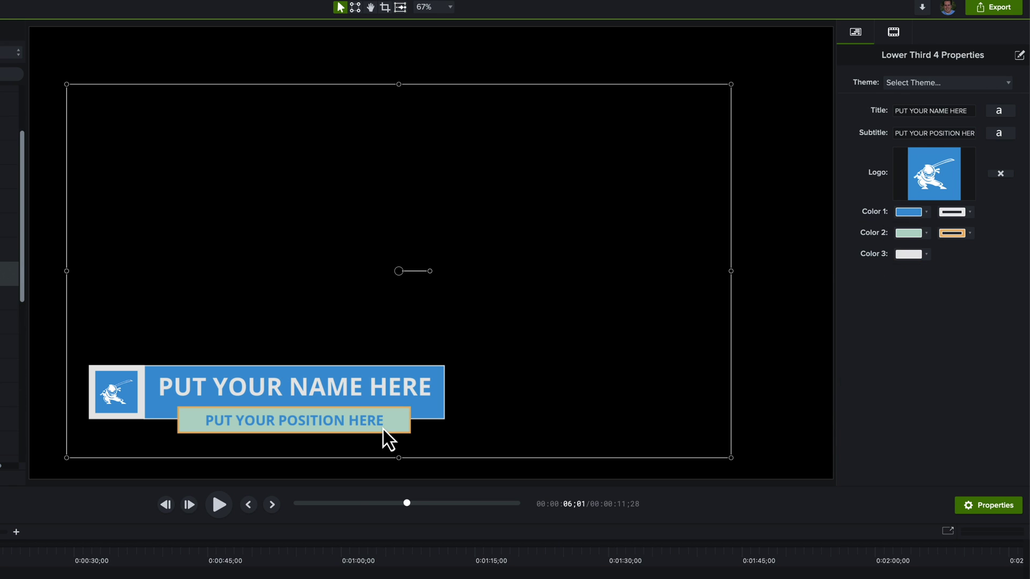
left_click(917, 234)
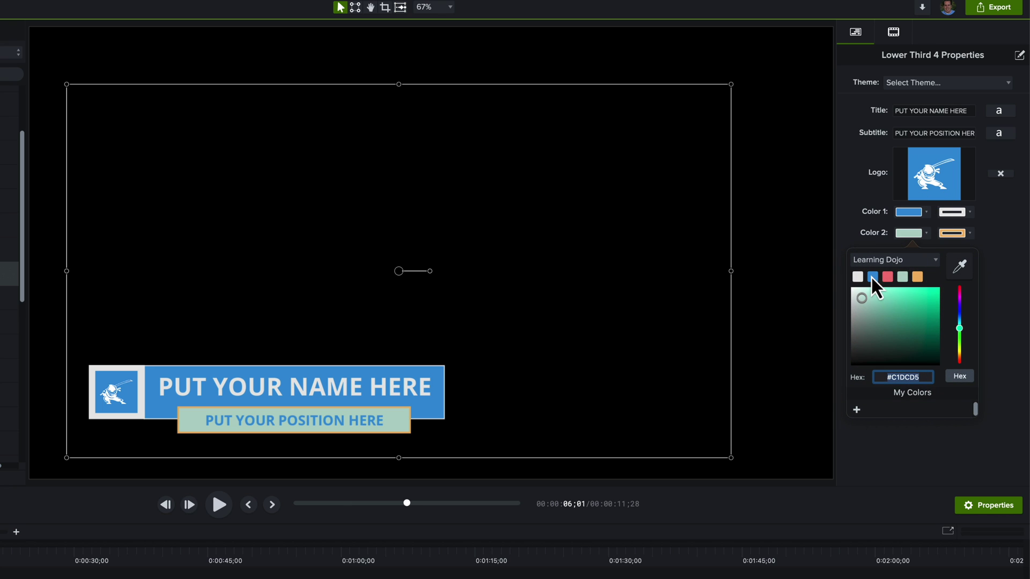
left_click(917, 277)
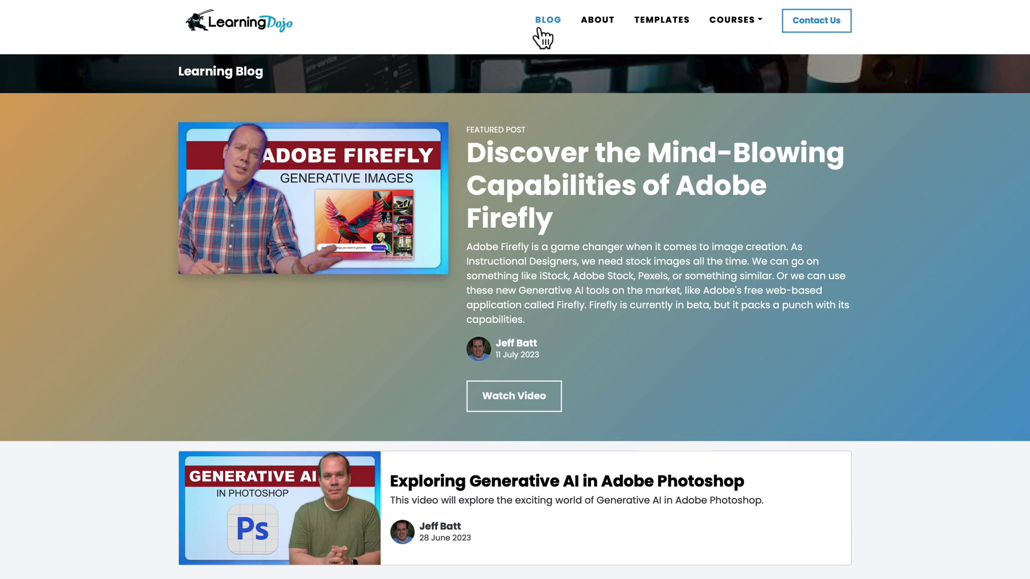
Step: Go to the Learning Dojo website's Templates page
scroll(536, 79, "down", 3)
scroll(539, 78, "down", 3)
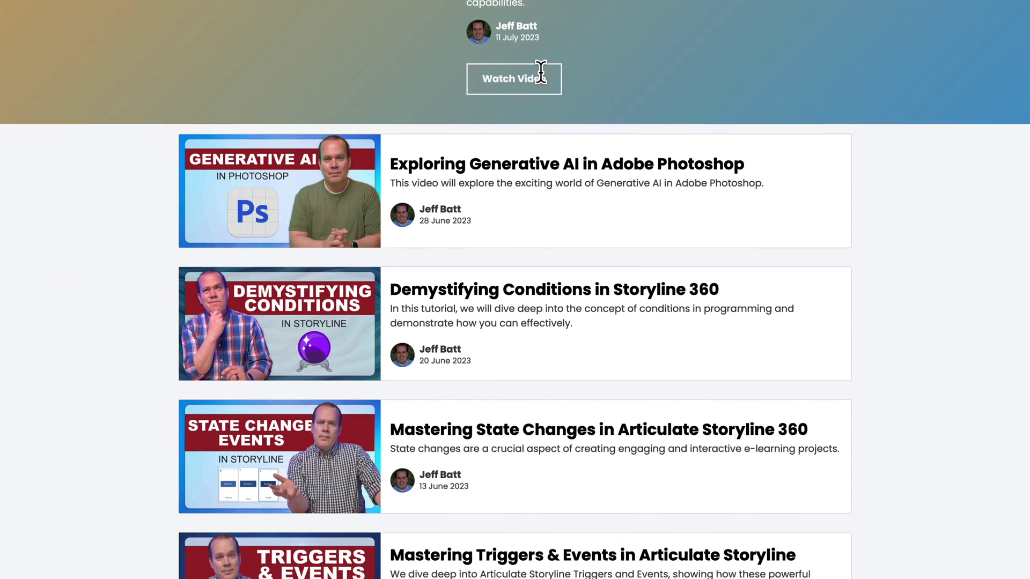
scroll(545, 81, "up", 6)
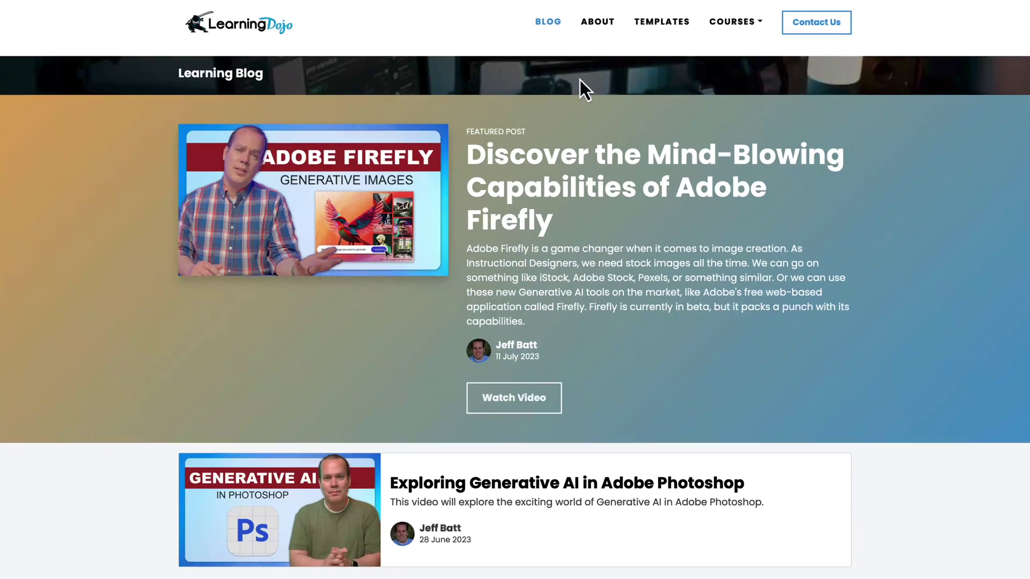
left_click(662, 20)
Step: Browse the Templates page and expand the COURSES dropdown menu
scroll(697, 105, "down", 4)
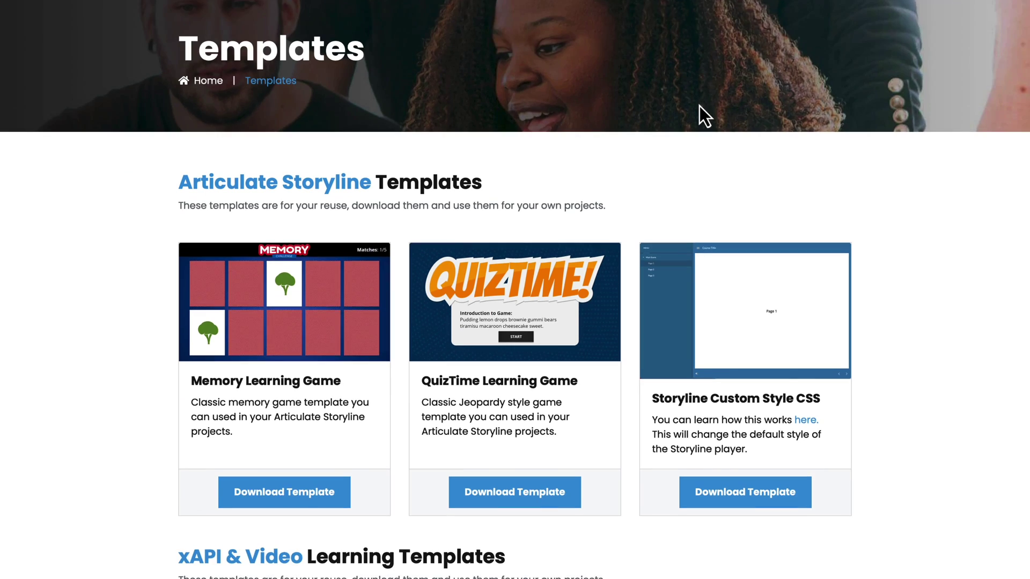
scroll(698, 105, "down", 7)
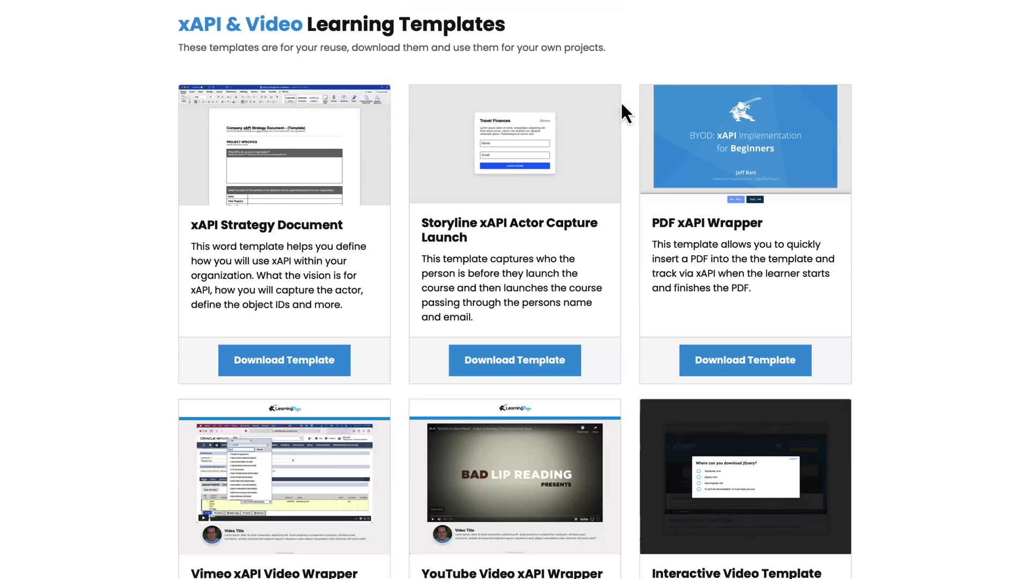
scroll(636, 102, "up", 6)
scroll(759, 212, "up", 5)
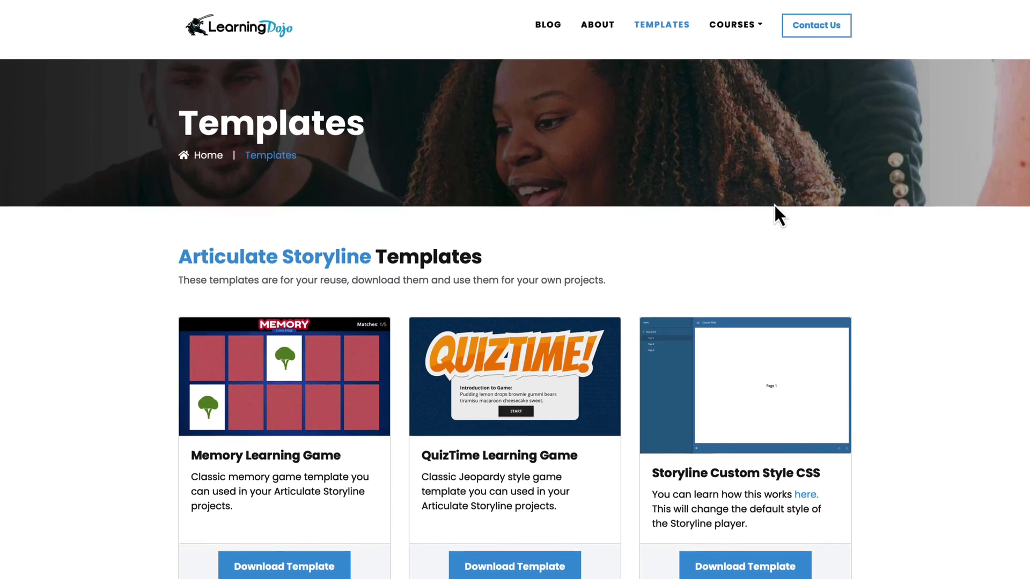
left_click(753, 20)
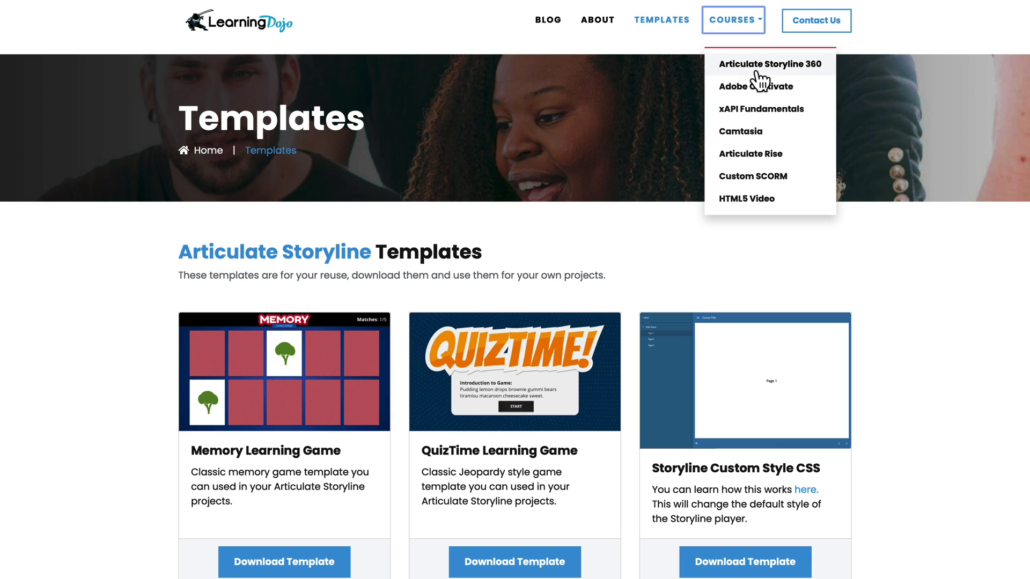